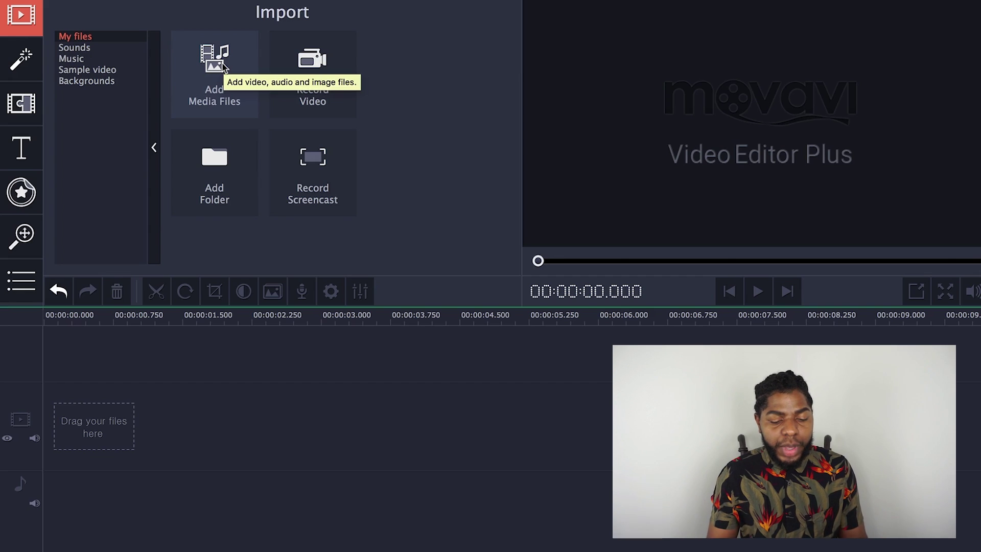
pyautogui.click(213, 98)
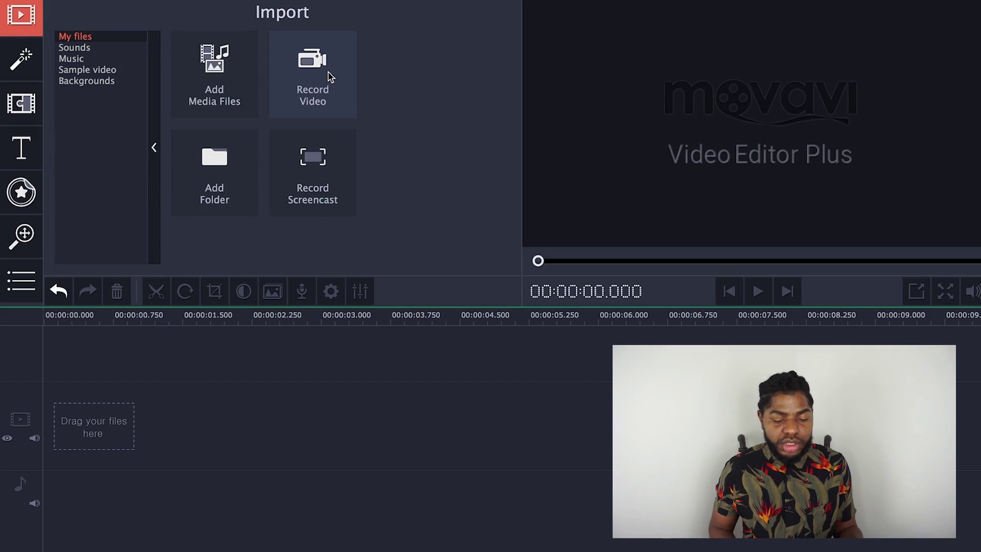
pyautogui.click(330, 76)
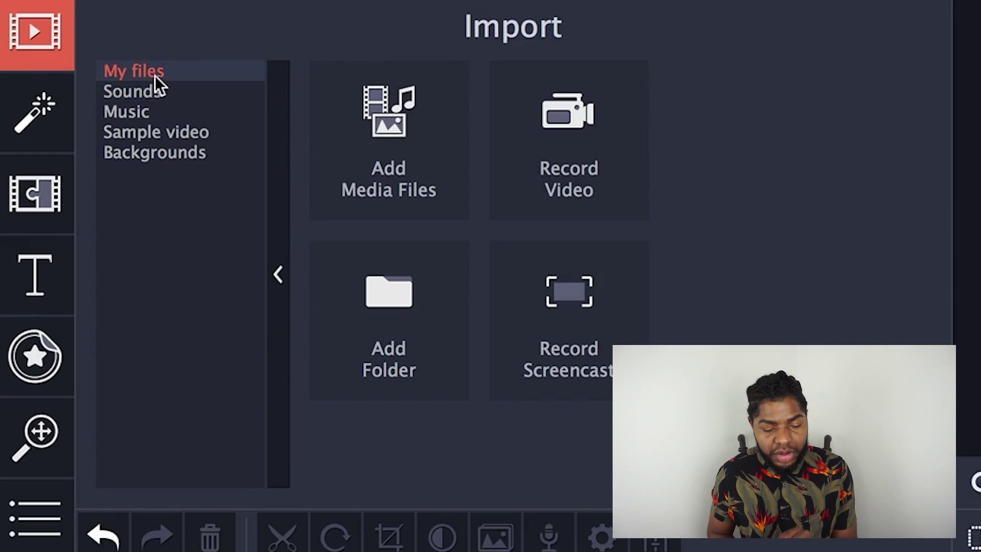
# - Browse the built-in sound effects and preview the Applause, Aww and Ba-dum-tss sounds
pyautogui.click(155, 90)
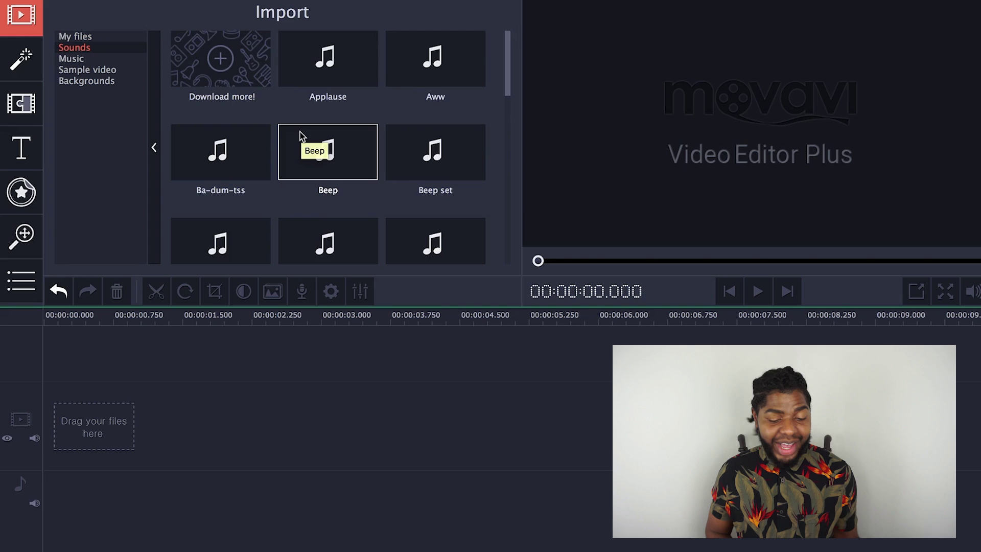
pyautogui.scroll(-1, 307, 140)
pyautogui.scroll(1, 337, 151)
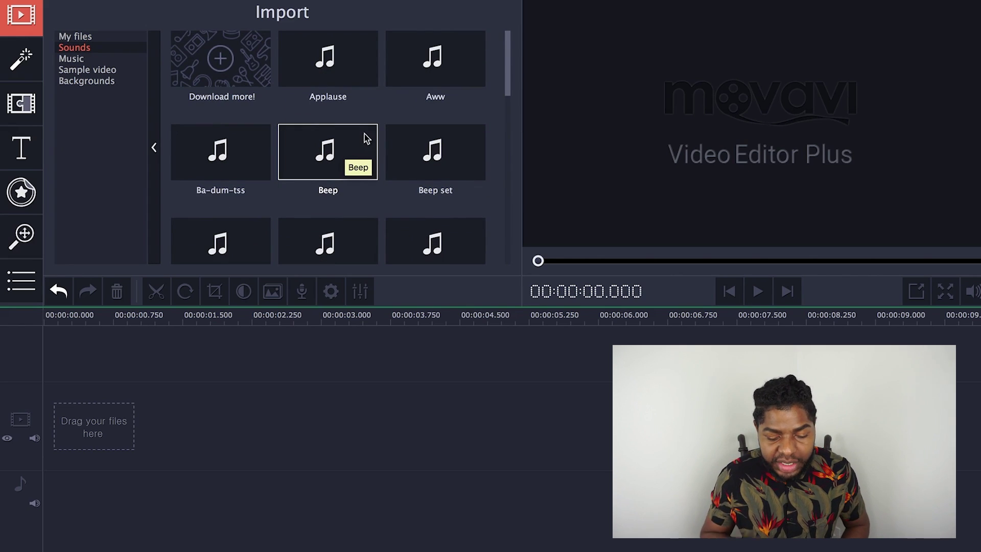
pyautogui.click(322, 74)
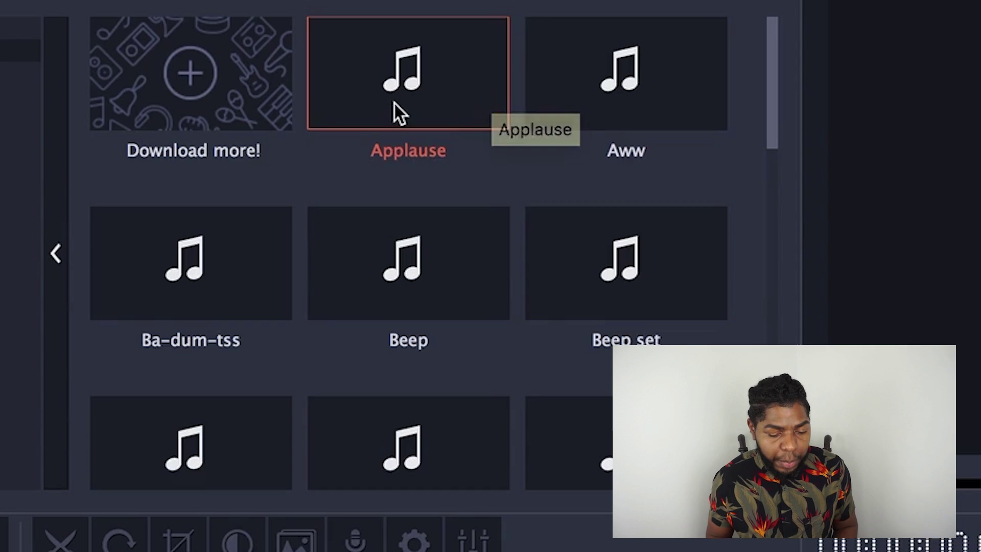
pyautogui.click(597, 72)
pyautogui.click(252, 301)
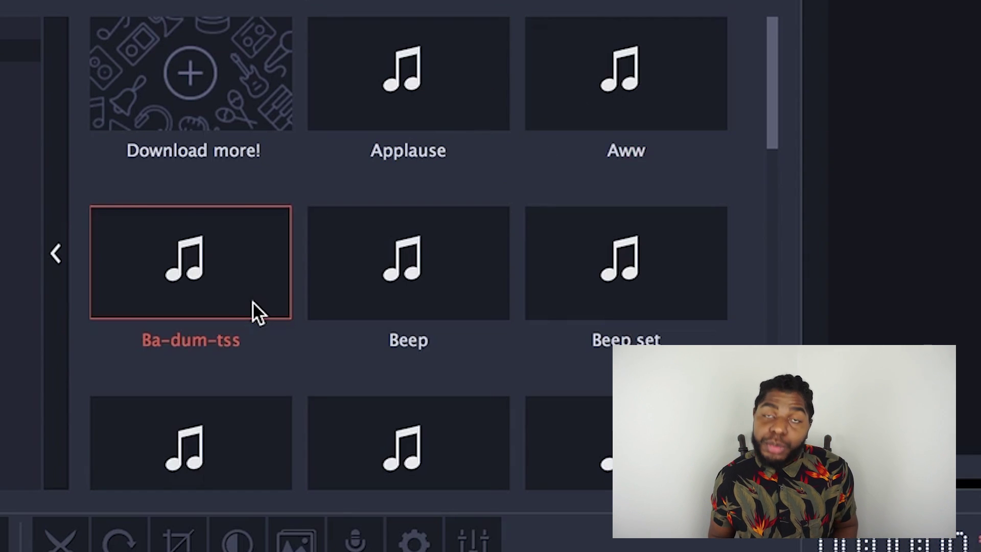
# - Find the DJ sound effect in the built-in sounds and place it on the audio track near the start of the timeline
pyautogui.scroll(-5, 489, 342)
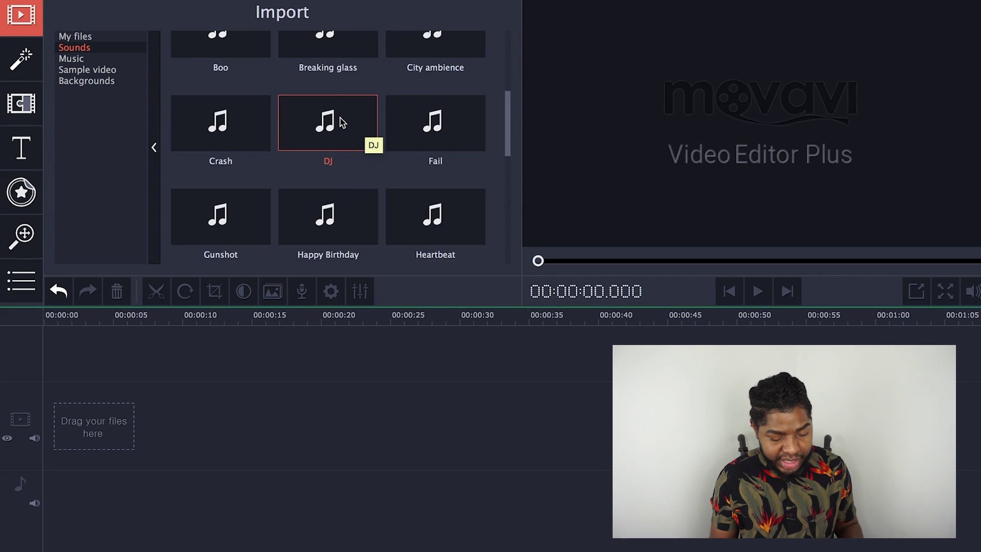
pyautogui.moveTo(372, 119); pyautogui.dragTo(83, 475)
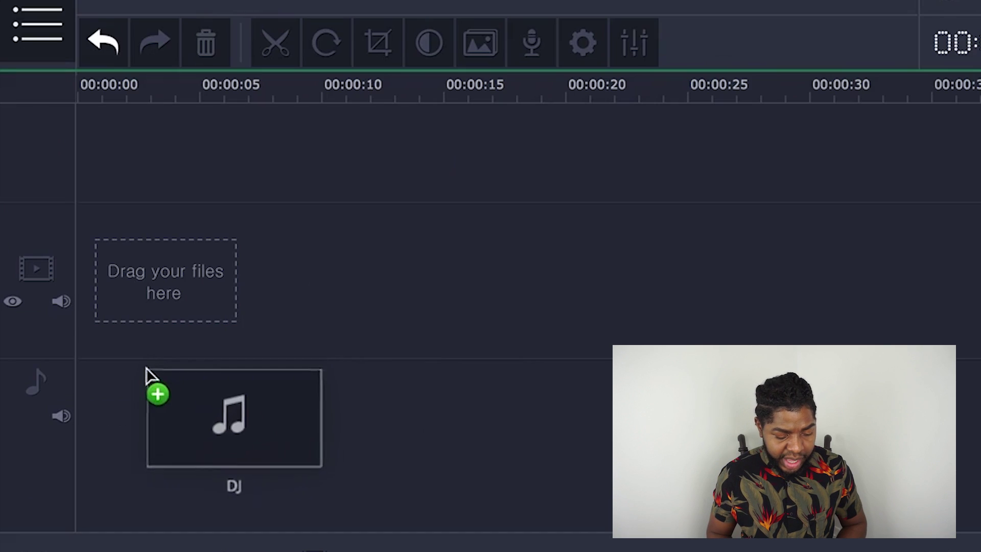
pyautogui.moveTo(146, 367); pyautogui.dragTo(132, 445)
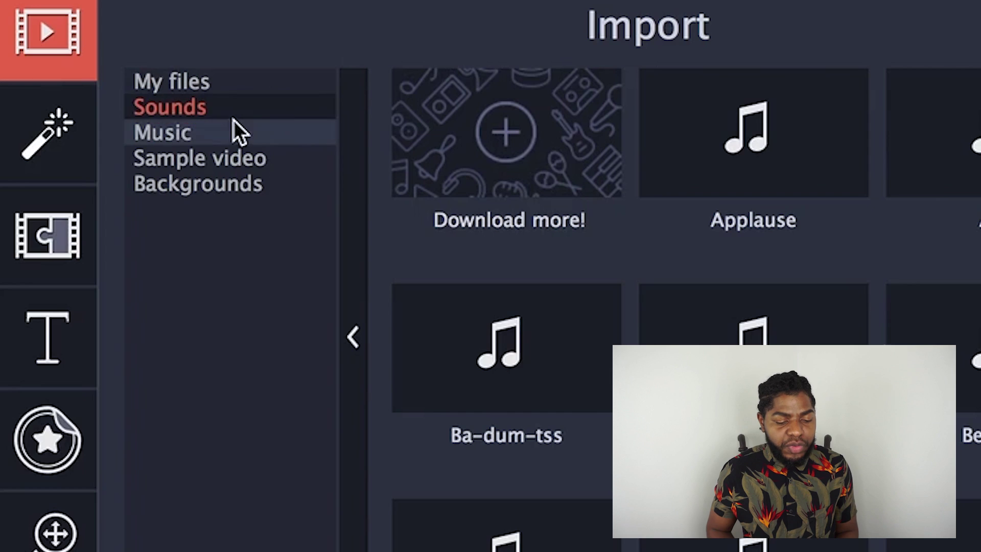
# - Preview the Action Movie track from the built-in music collection
pyautogui.click(236, 132)
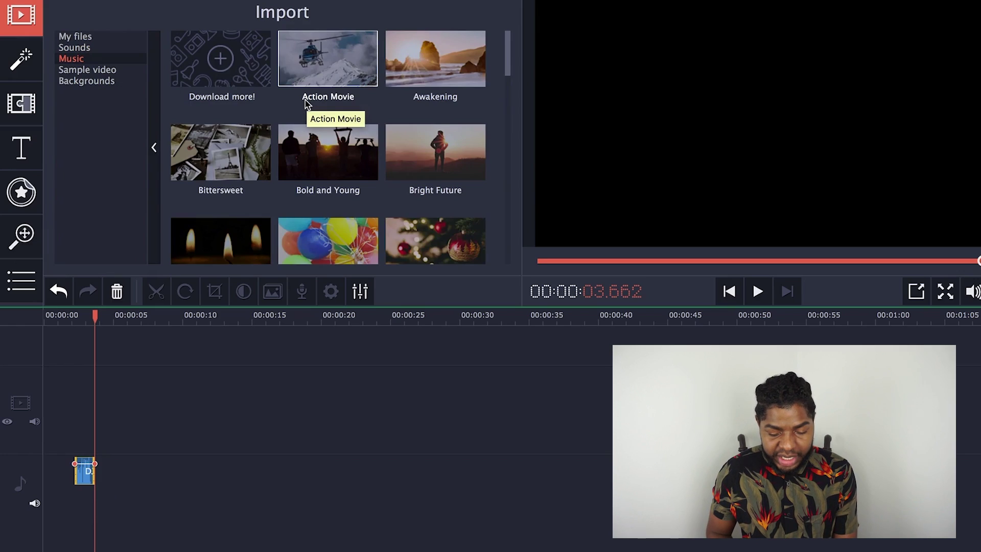
pyautogui.click(307, 104)
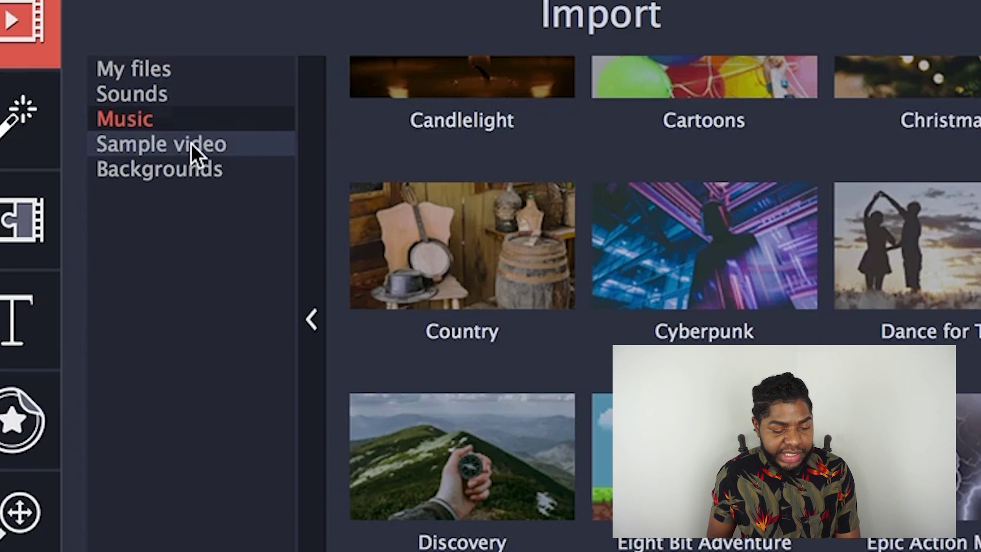
# - Add the City sample video to the start of the video track and play it back
pyautogui.click(44, 91)
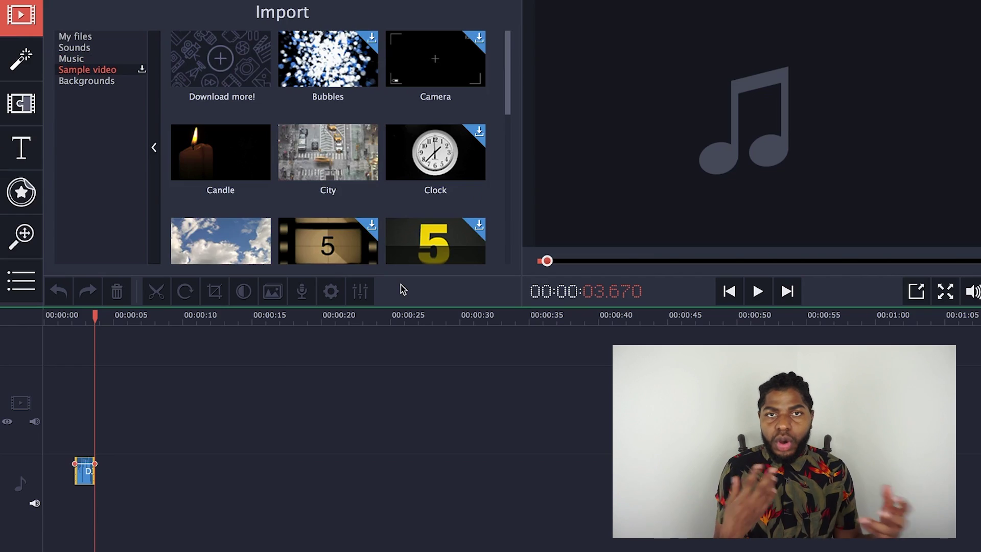
pyautogui.scroll(-2, 291, 204)
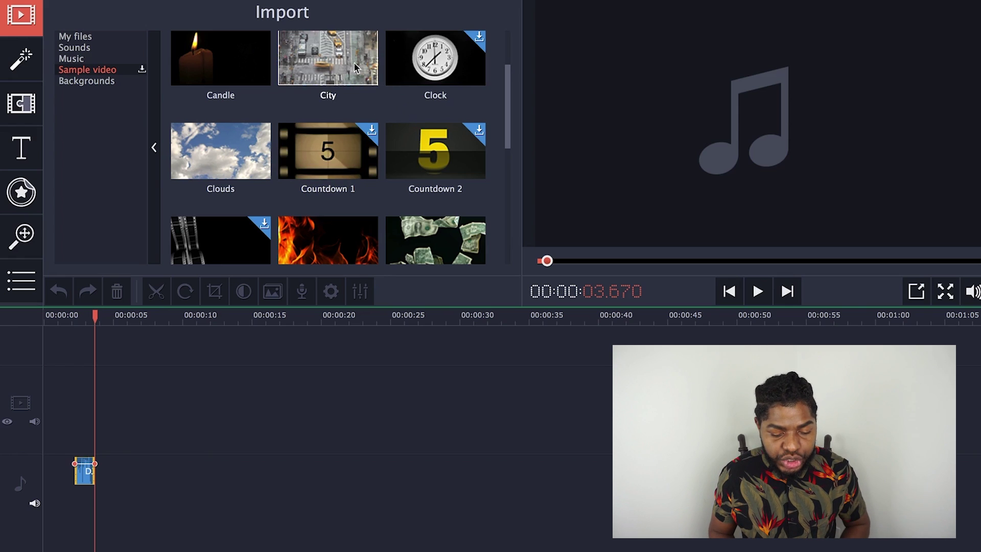
pyautogui.moveTo(356, 67); pyautogui.dragTo(18, 405)
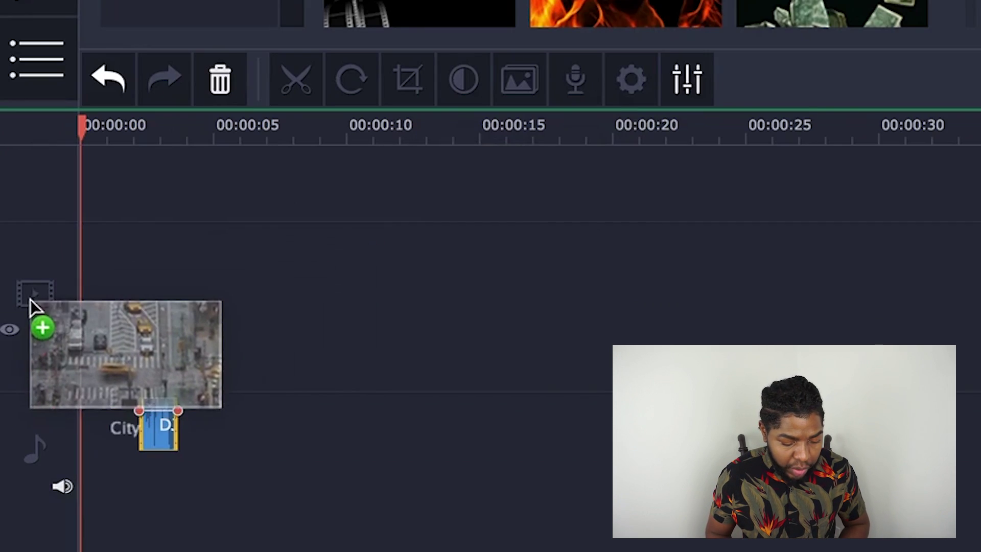
pyautogui.moveTo(30, 301); pyautogui.dragTo(129, 264)
pyautogui.press('space')
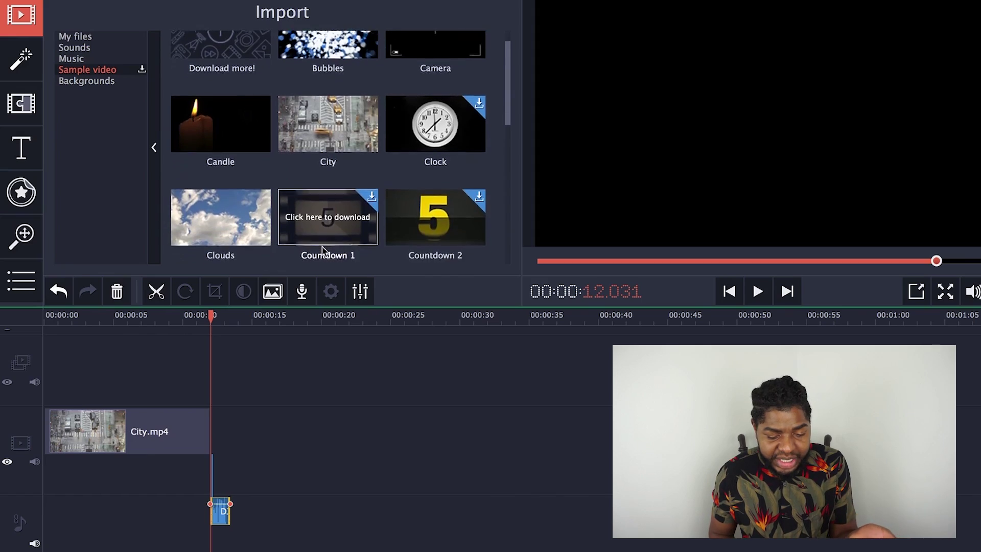
pyautogui.scroll(-2, 322, 250)
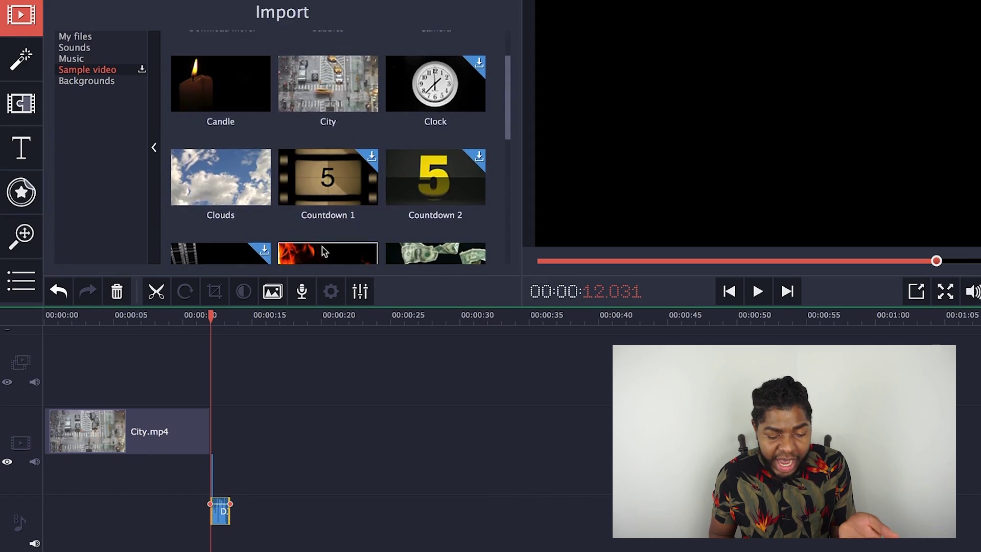
pyautogui.scroll(-2, 323, 251)
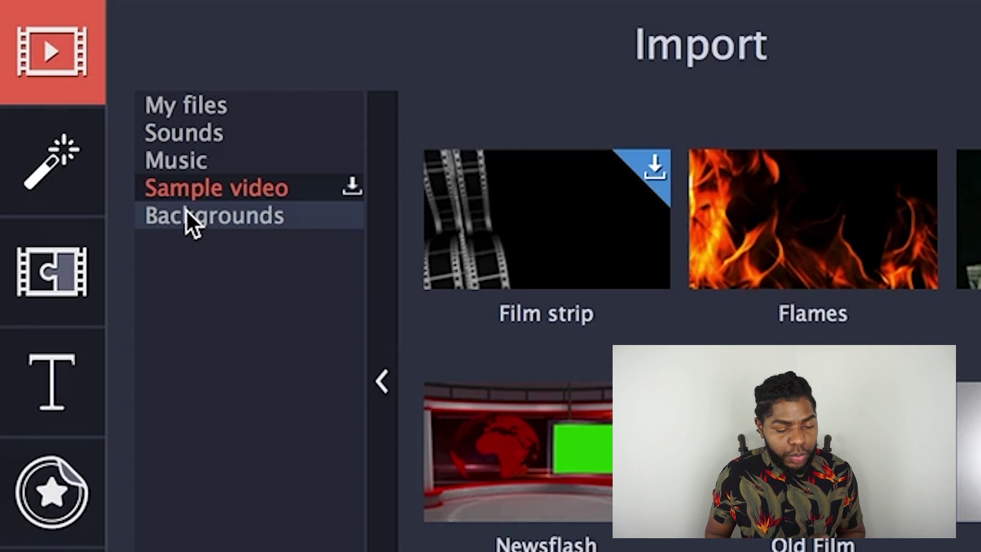
# - Download the Blue Sunburst background and place it on the video track ahead of the City clip
pyautogui.click(186, 213)
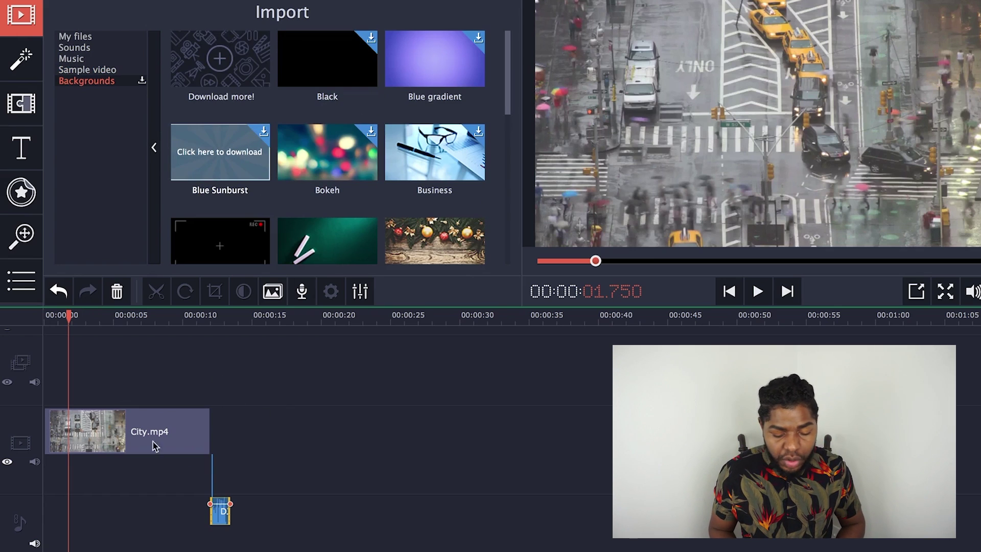
pyautogui.click(236, 180)
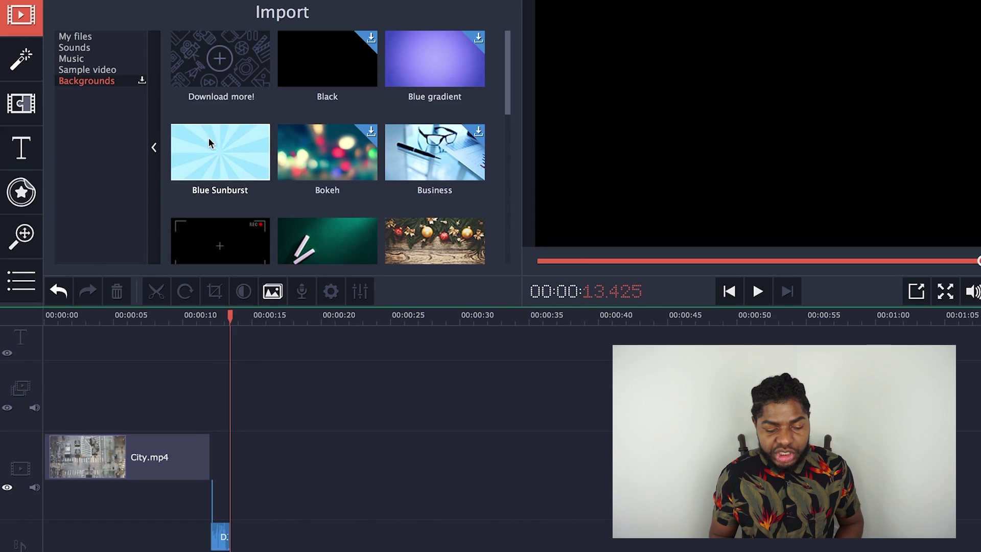
pyautogui.moveTo(208, 138); pyautogui.dragTo(236, 406)
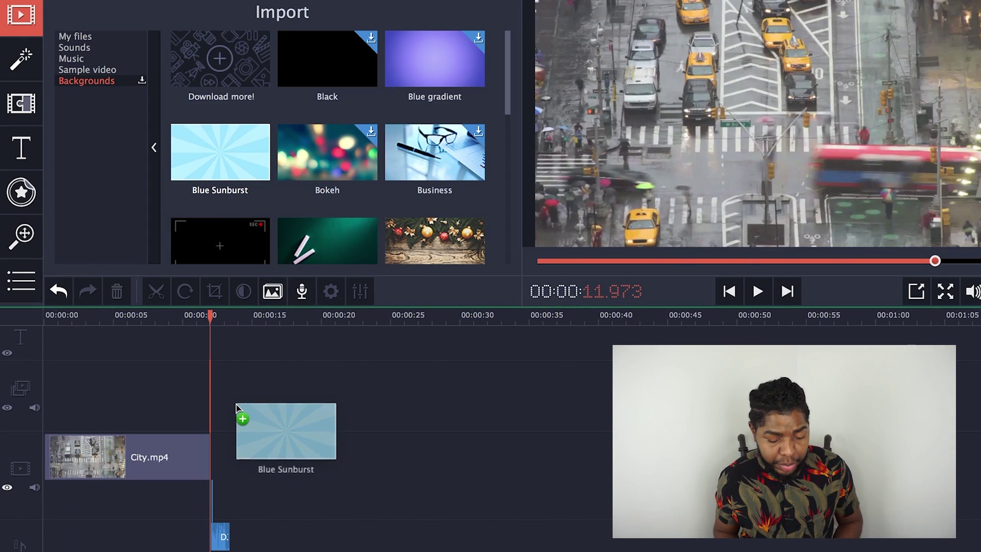
pyautogui.moveTo(236, 407); pyautogui.dragTo(45, 446)
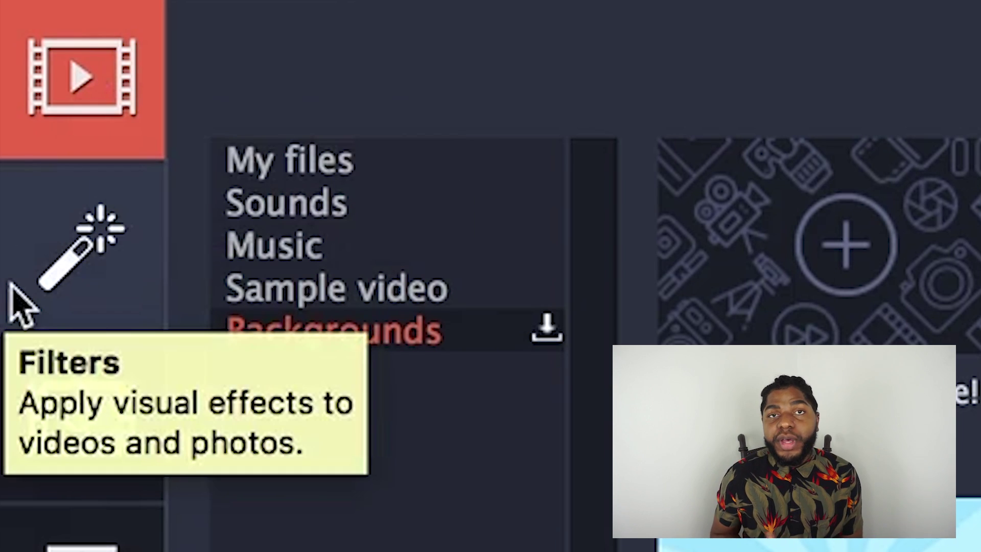
# - Preview the Aivazovsky, Blur – mild, Bokeh blur – bang! and Balloons filters
pyautogui.click(18, 305)
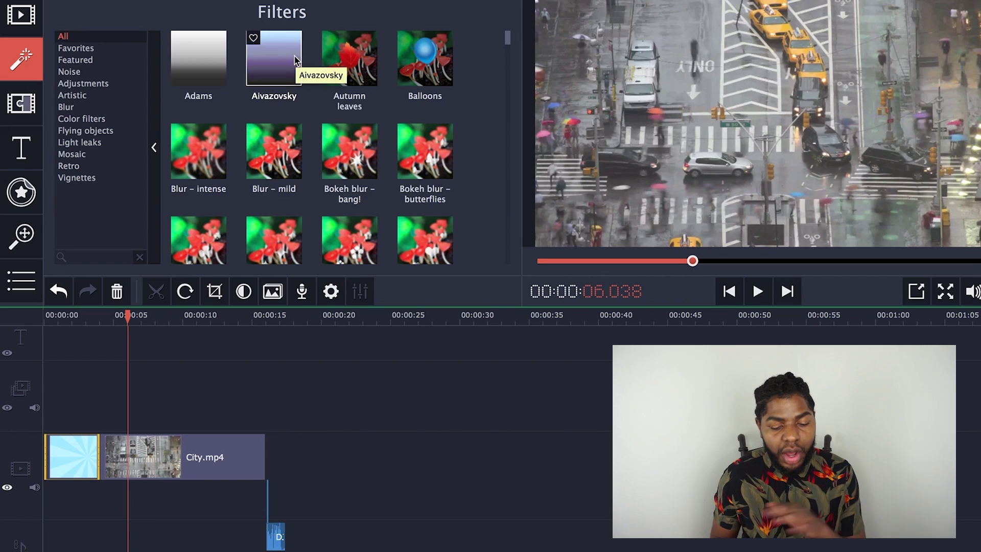
pyautogui.click(295, 60)
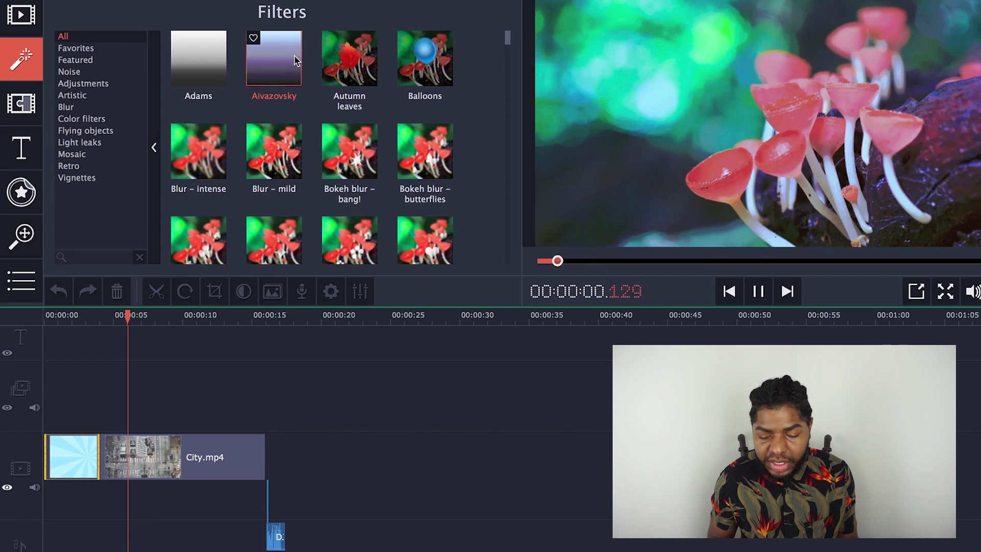
pyautogui.click(281, 170)
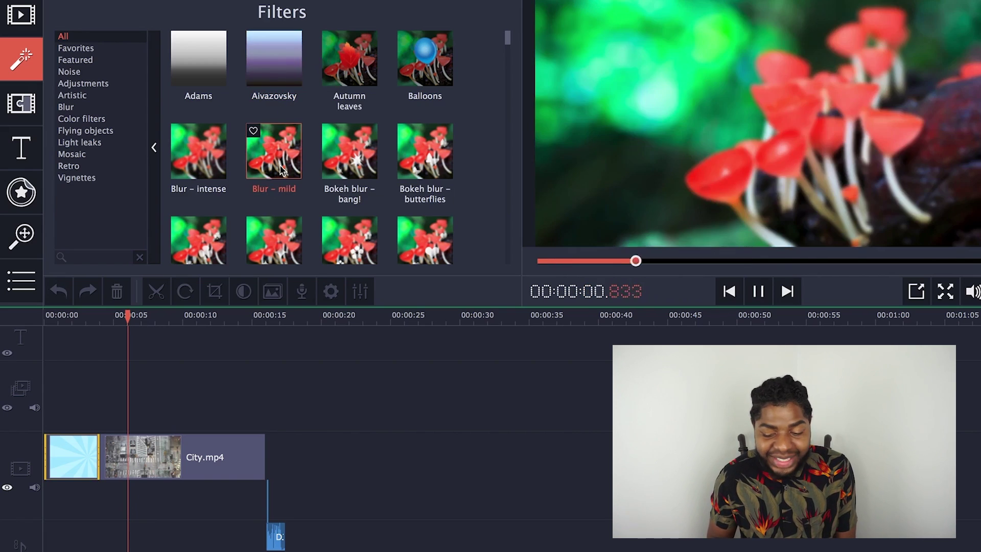
pyautogui.click(357, 165)
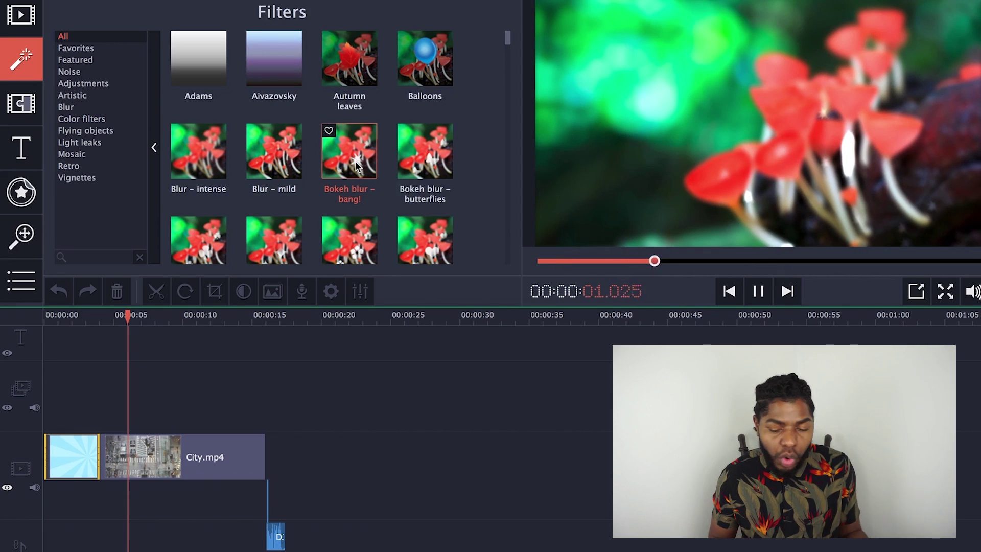
pyautogui.click(423, 77)
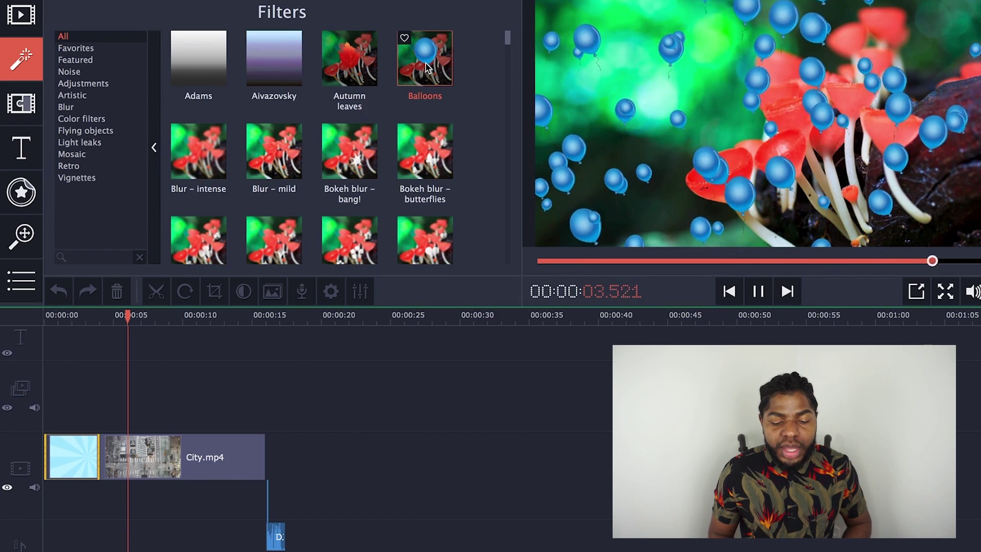
# - Apply the Balloons filter to the City clip on the timeline and play back part of the clip
pyautogui.moveTo(426, 66); pyautogui.dragTo(132, 452)
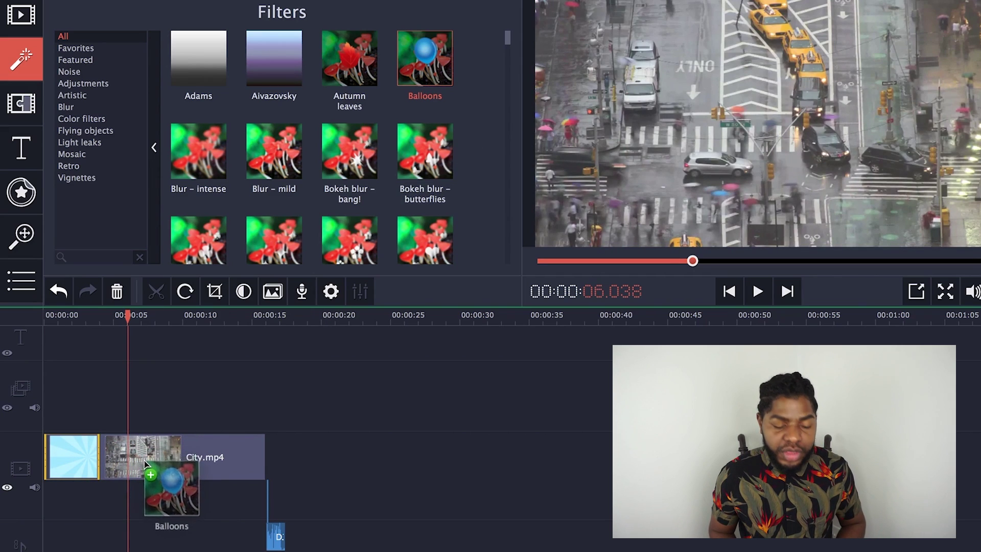
pyautogui.moveTo(144, 457); pyautogui.dragTo(143, 457)
pyautogui.click(115, 318)
pyautogui.press('space')
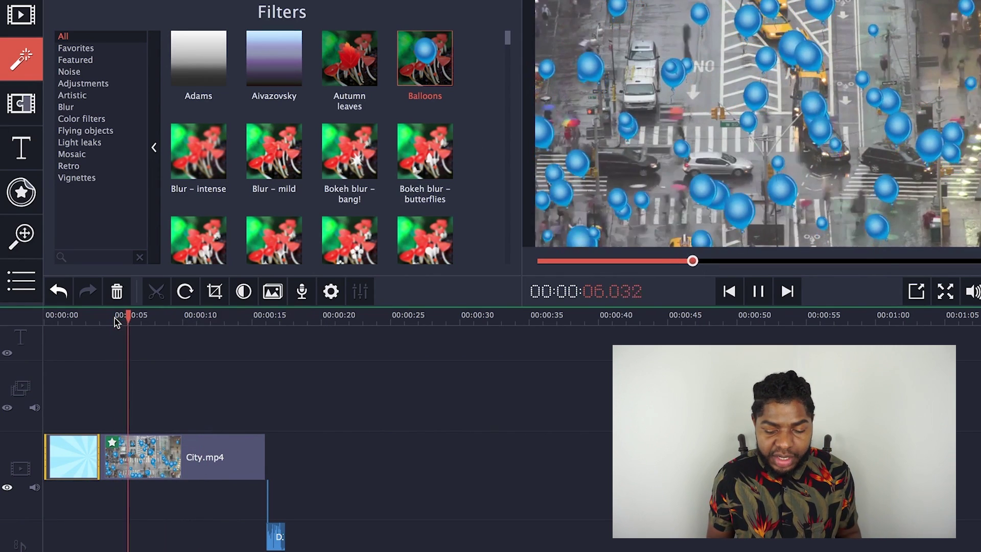
pyautogui.press('space')
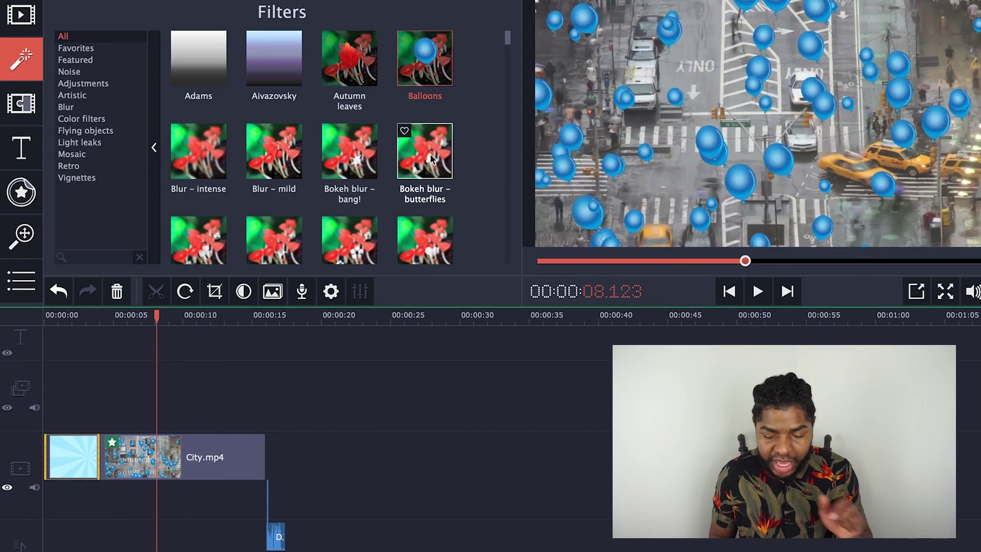
# - Add the Camera shake filter to the City clip and play back the clip with both filters
pyautogui.scroll(-10, 422, 231)
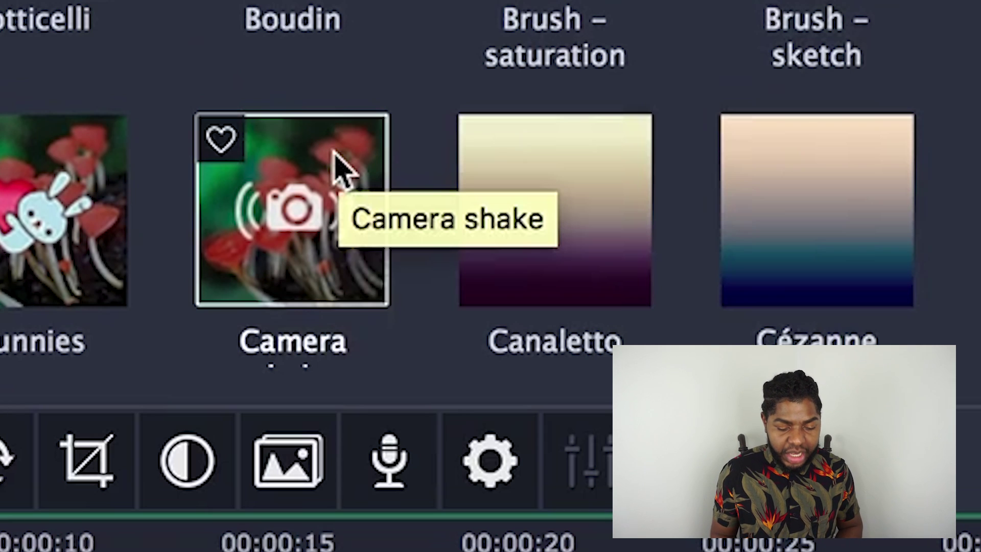
pyautogui.moveTo(337, 164); pyautogui.dragTo(127, 447)
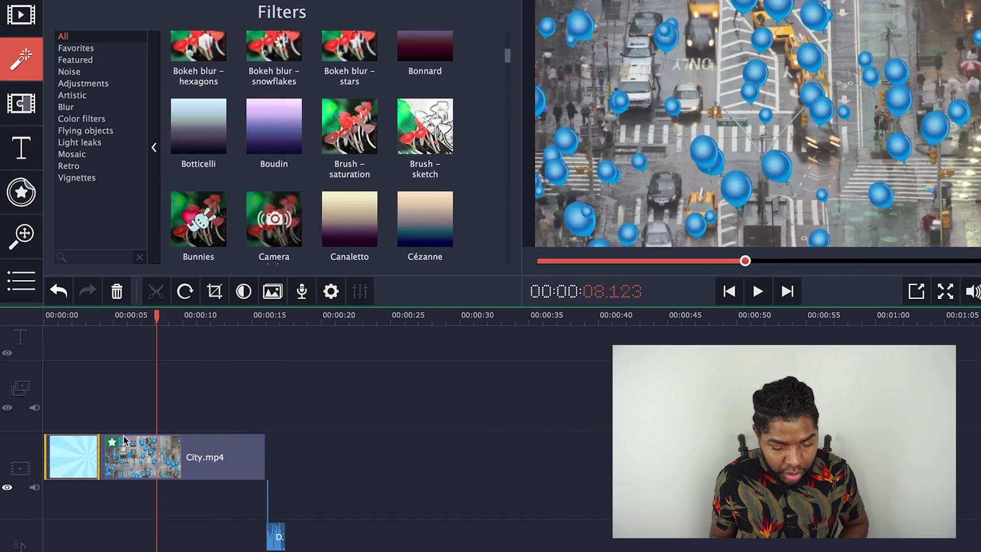
pyautogui.press('space')
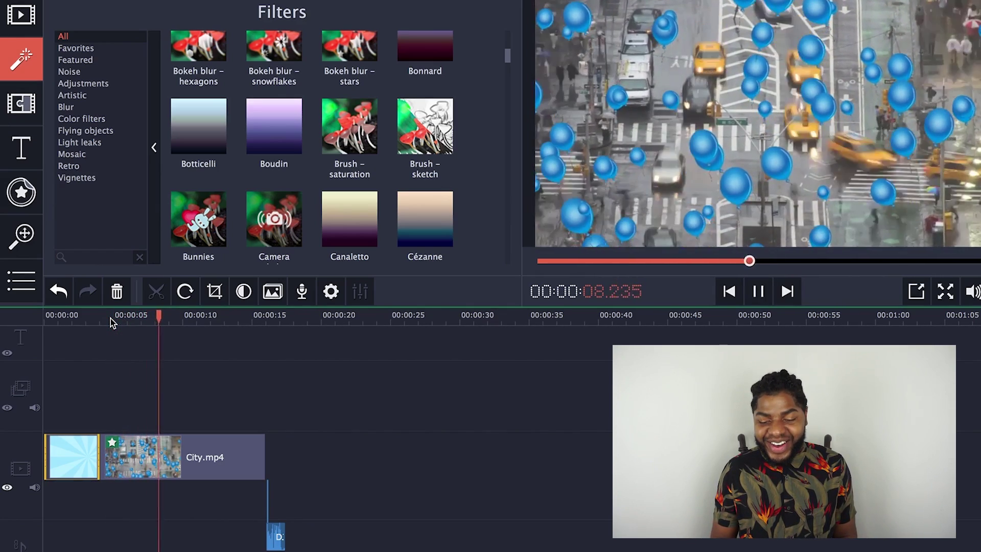
pyautogui.press('space')
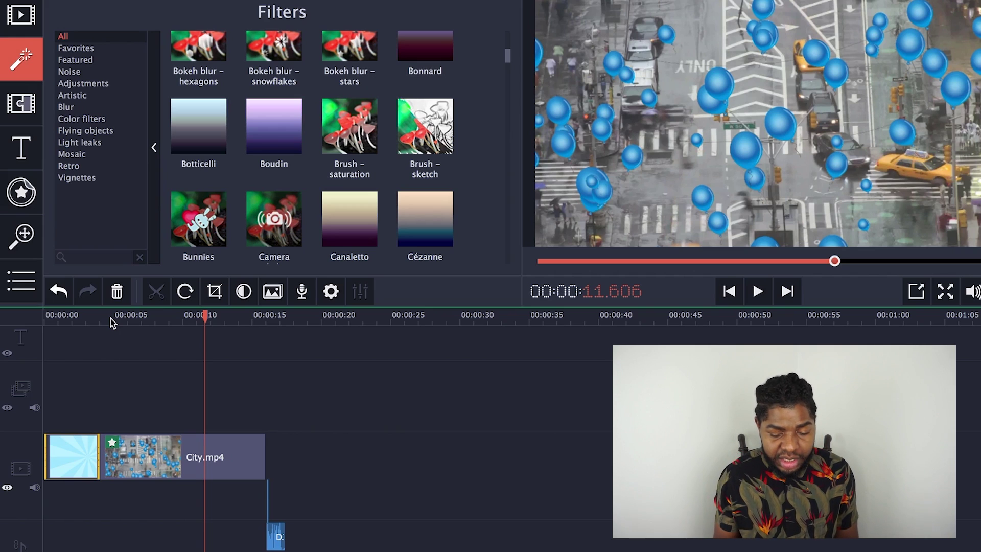
pyautogui.press('space')
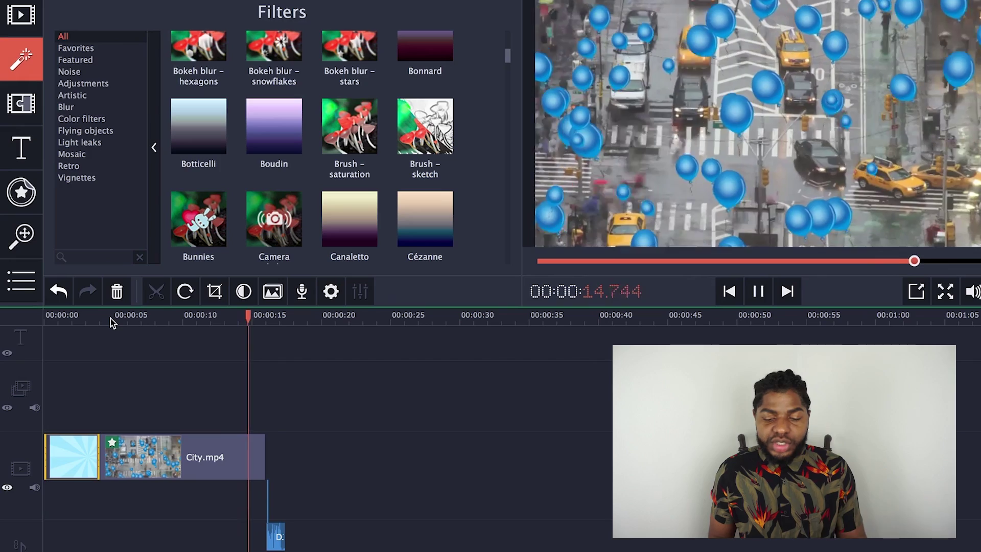
pyautogui.press('space')
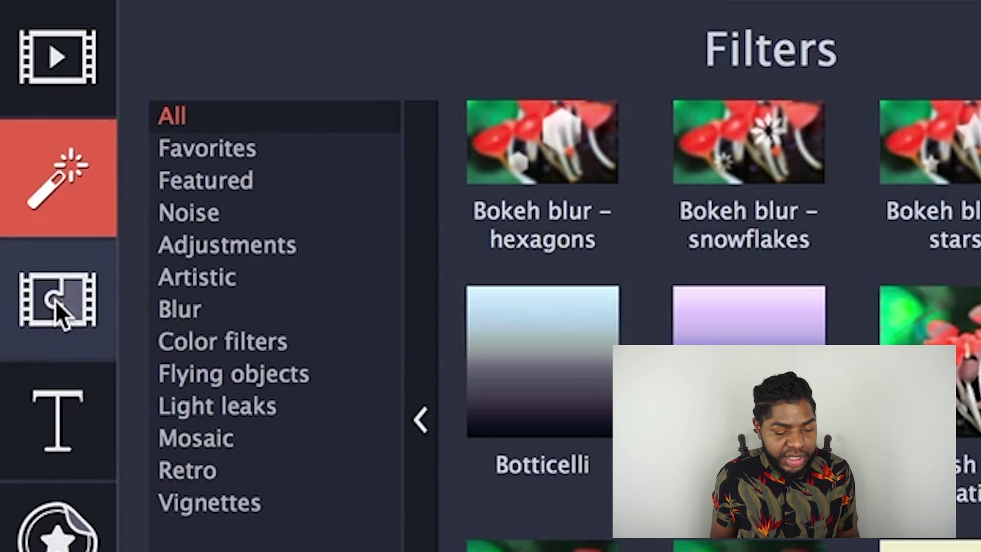
# - Apply the Blinds ↓ transition between the Blue Sunburst background and the City clip on the video track
pyautogui.click(56, 304)
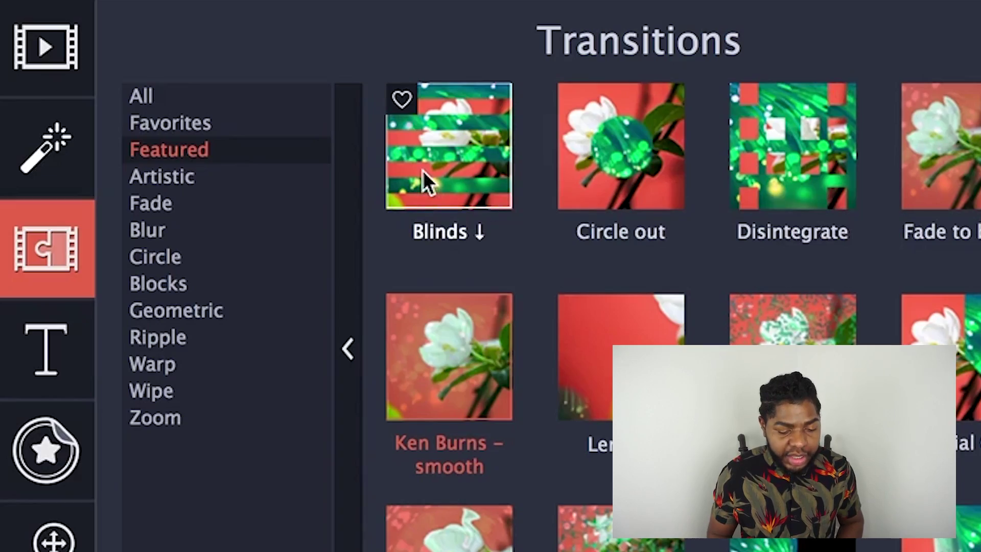
pyautogui.moveTo(422, 170); pyautogui.dragTo(208, 551)
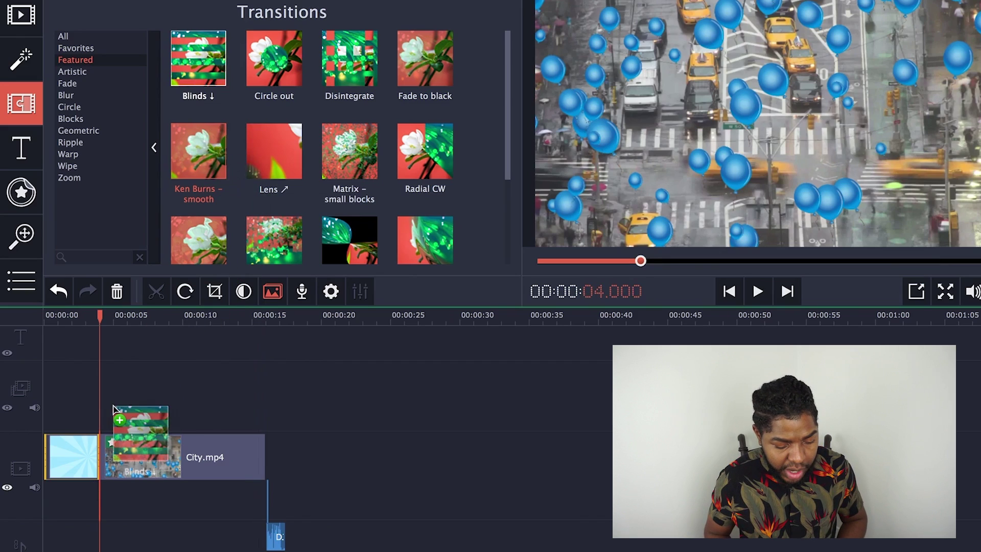
pyautogui.moveTo(95, 453); pyautogui.dragTo(94, 453)
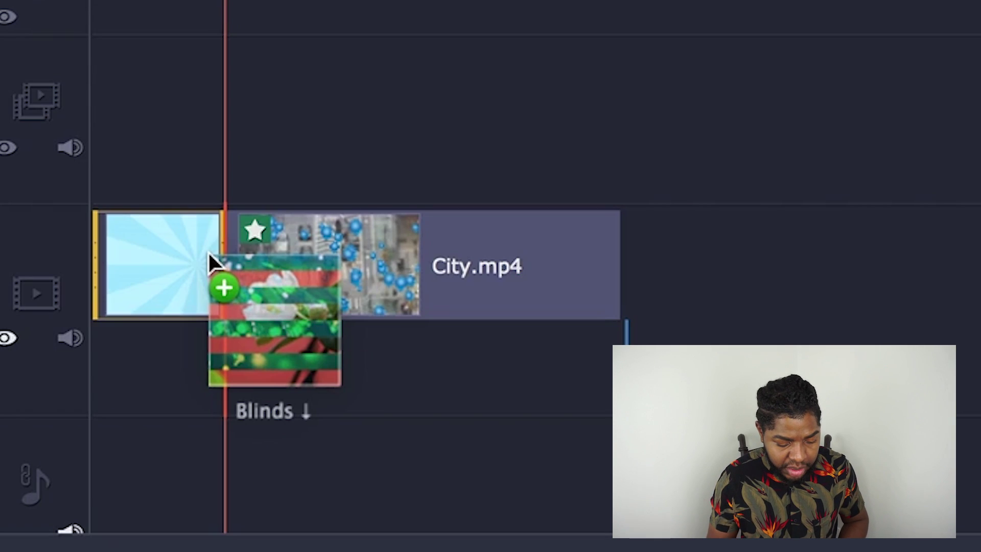
pyautogui.moveTo(208, 254); pyautogui.dragTo(210, 256)
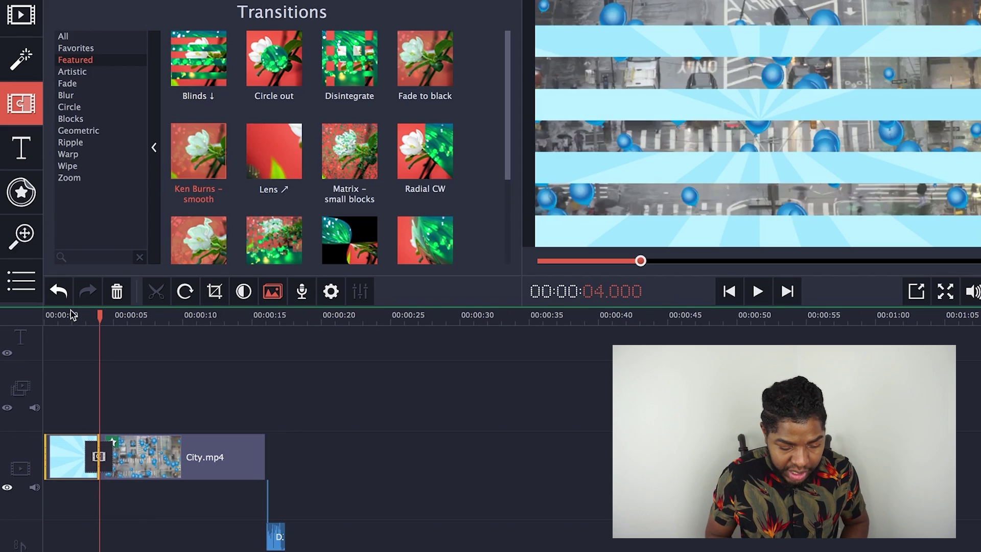
# - Play back the timeline through the new transition and look through the other featured transitions
pyautogui.click(71, 314)
pyautogui.press('space')
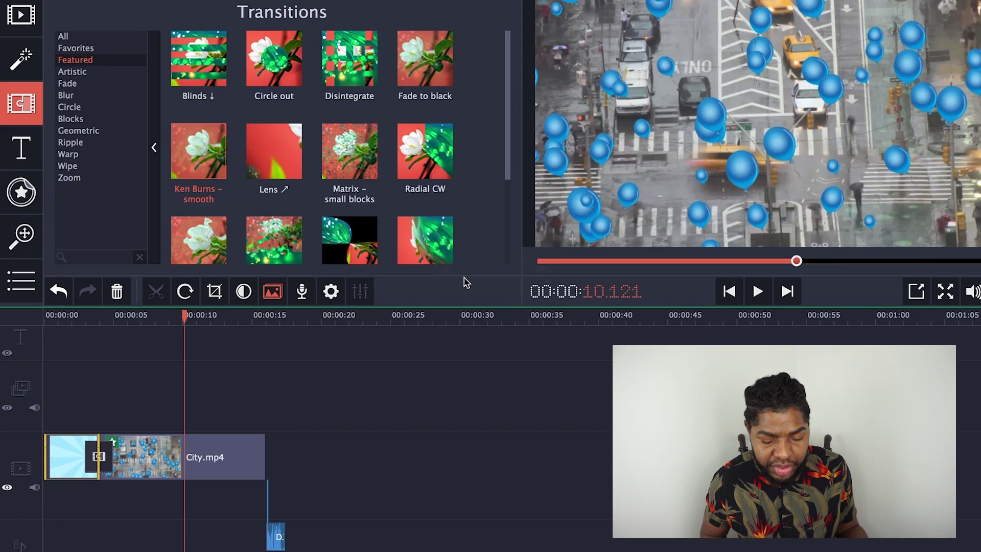
pyautogui.scroll(-3, 439, 240)
pyautogui.scroll(3, 428, 230)
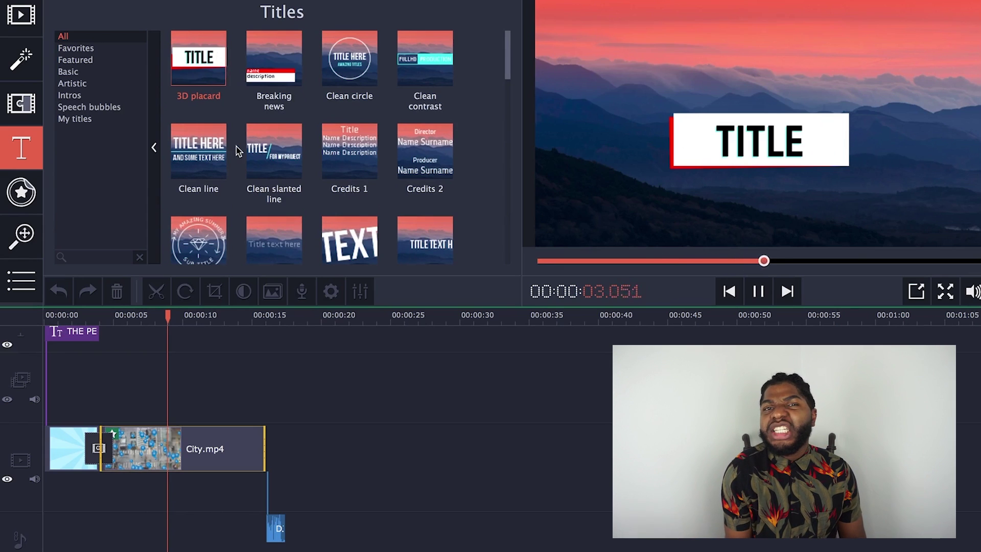
# - Look through the title presets and preview the Sun title
pyautogui.scroll(-10, 331, 128)
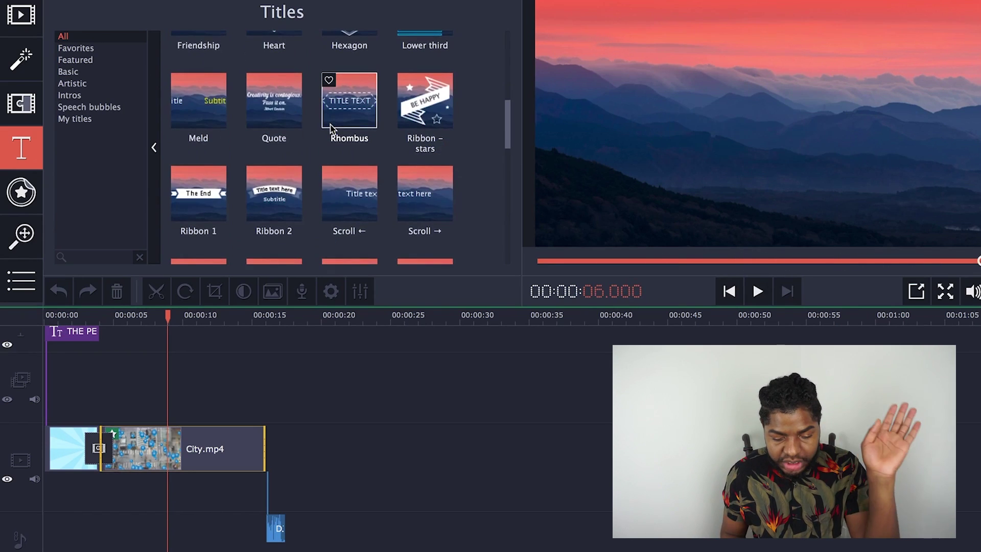
pyautogui.scroll(-5, 332, 127)
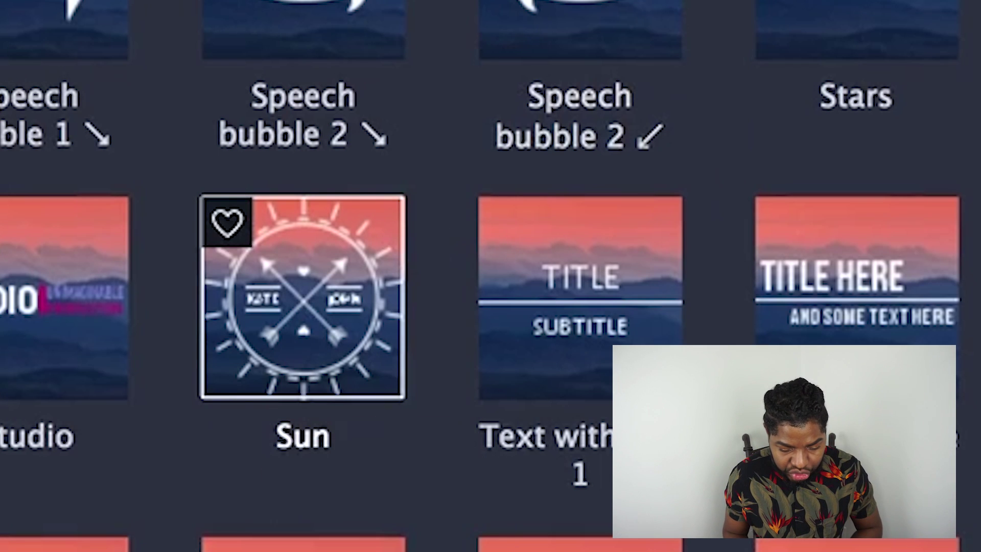
pyautogui.moveTo(303, 286); pyautogui.dragTo(313, 283)
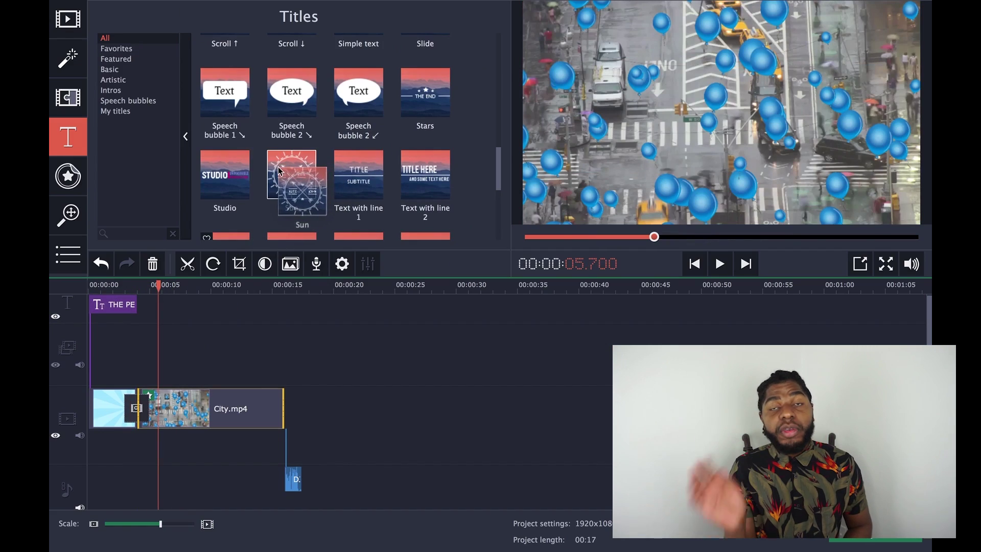
pyautogui.moveTo(280, 172); pyautogui.dragTo(280, 172)
pyautogui.click(292, 178)
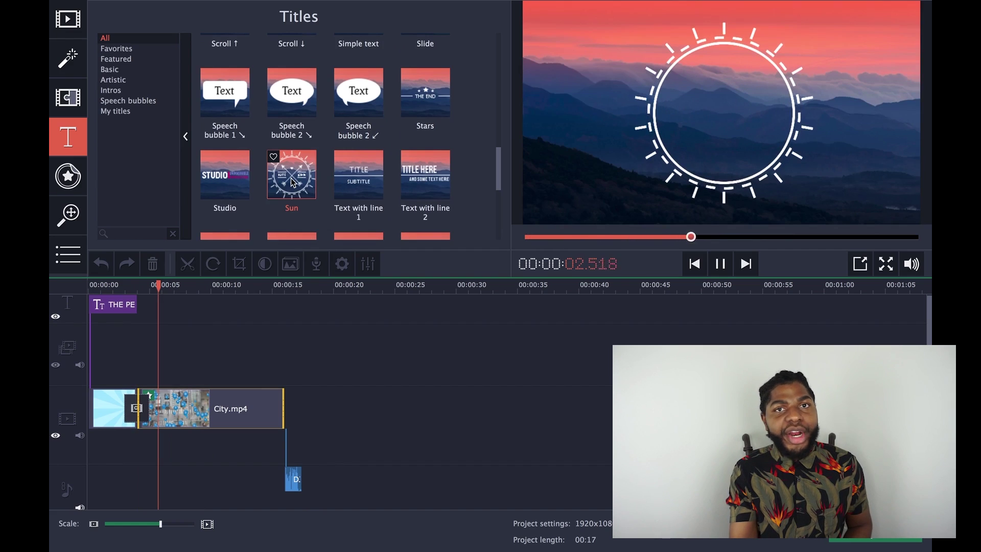
# - Place the Trendy circle title at the start of the title track and delete the shorter duplicate title
pyautogui.scroll(-3, 290, 178)
pyautogui.moveTo(240, 177); pyautogui.dragTo(97, 351)
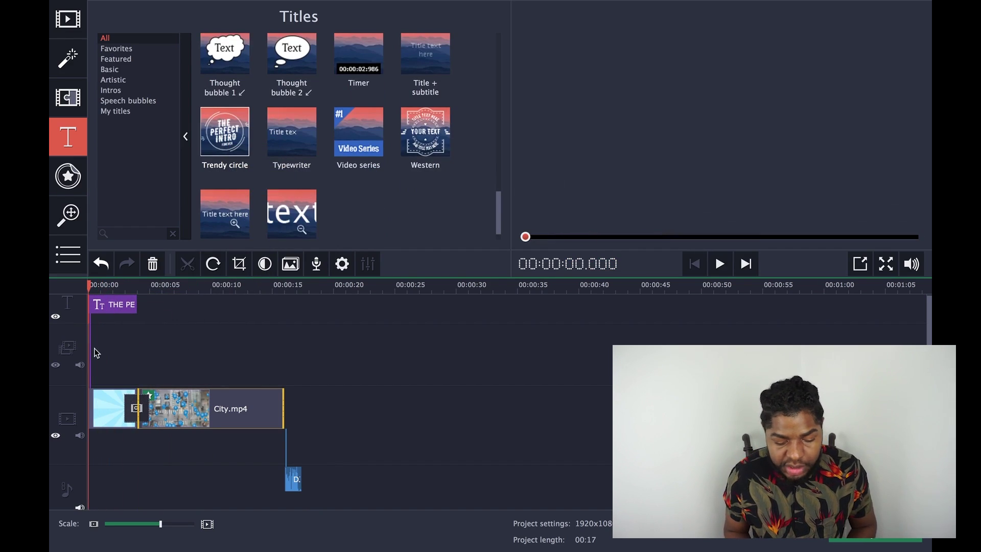
pyautogui.doubleClick(112, 310)
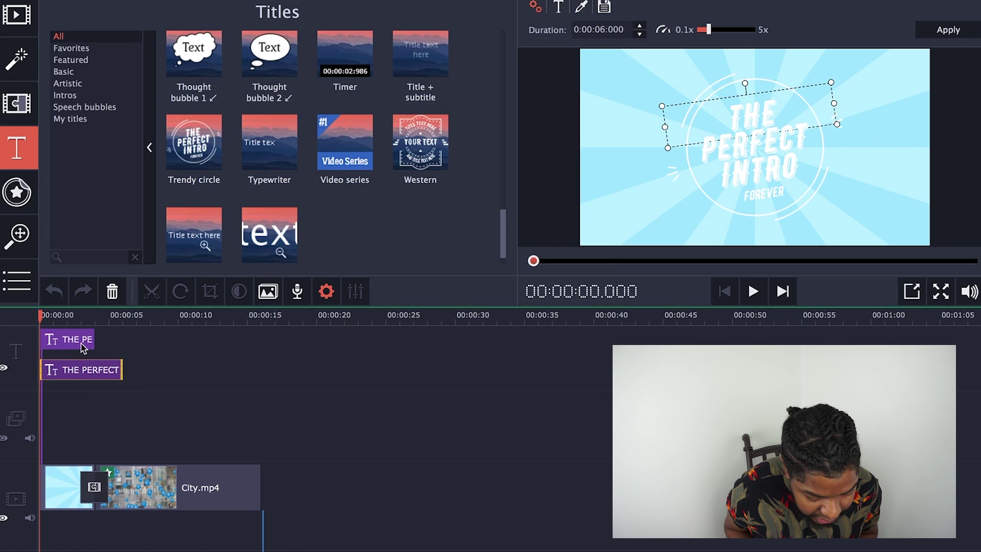
pyautogui.press('Delete')
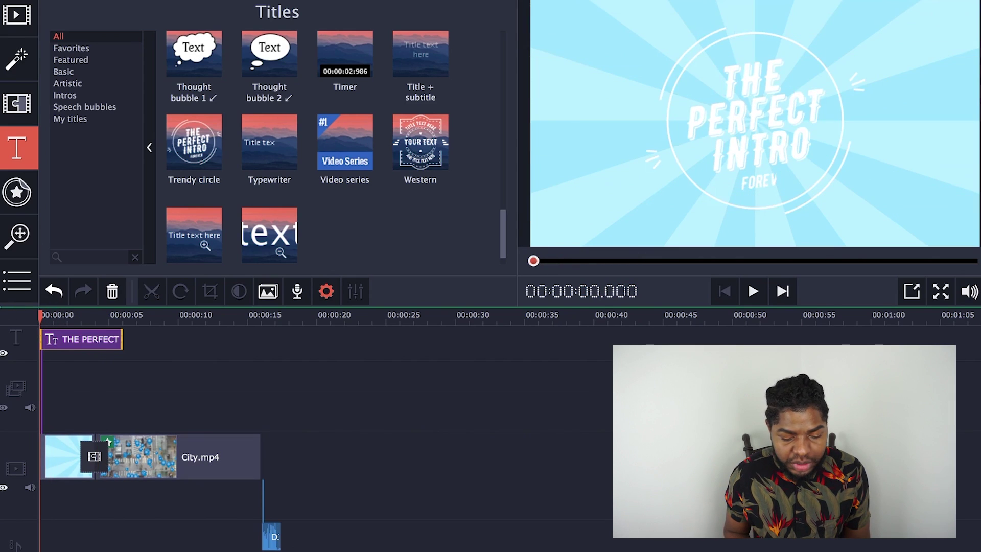
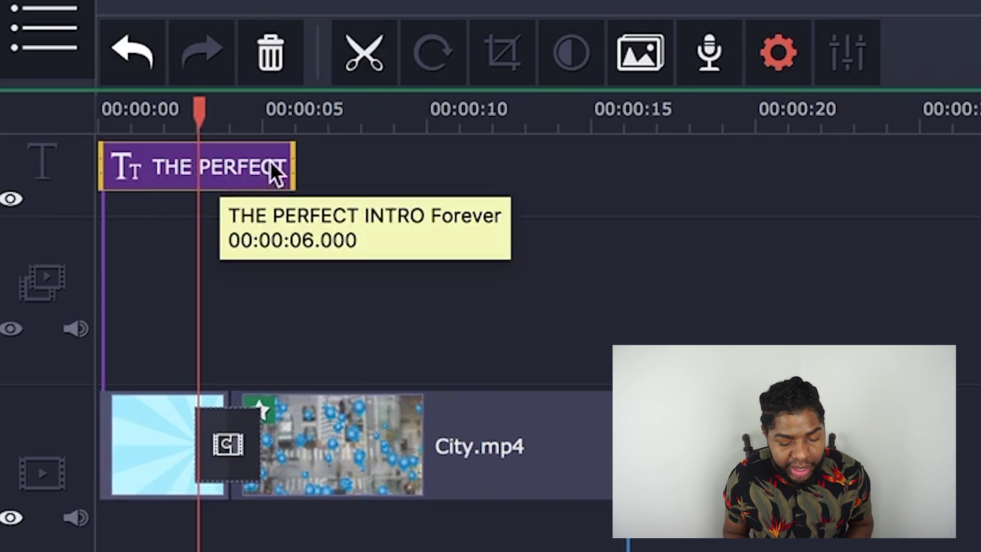
# - Shorten the Trendy circle title clip to 4 seconds so that it ends together with the background clip
pyautogui.moveTo(298, 162); pyautogui.dragTo(238, 163)
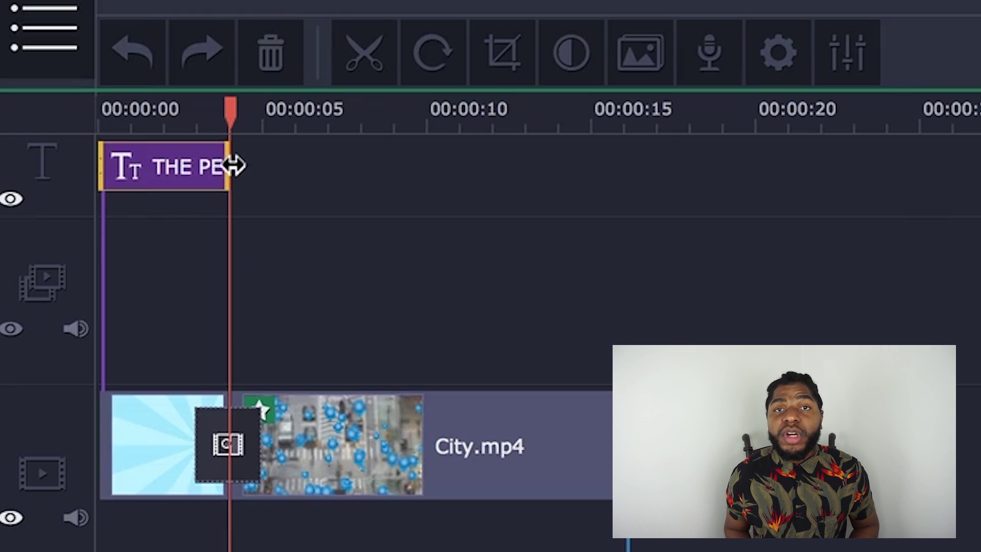
pyautogui.moveTo(234, 165); pyautogui.dragTo(232, 165)
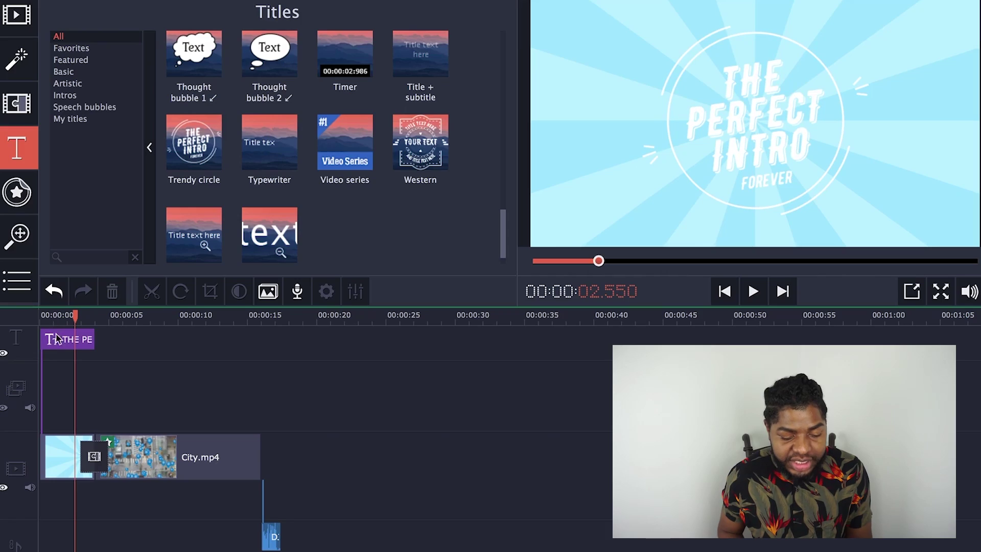
# - Rewrite the title's three main lines as "LEAN WIT IT", "ROCK" and "WIT IT"
pyautogui.click(58, 341)
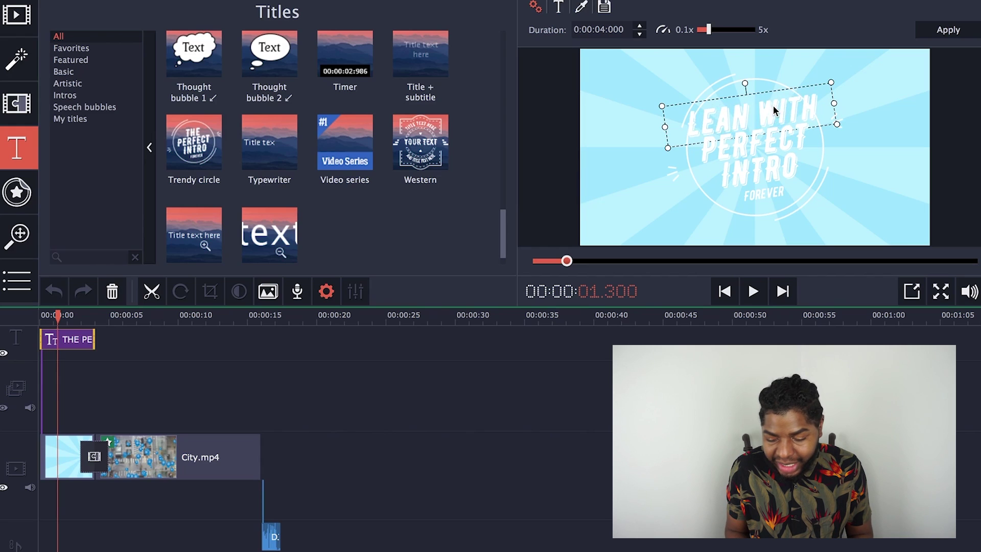
pyautogui.press('BackSpace')
pyautogui.write('IT IT')
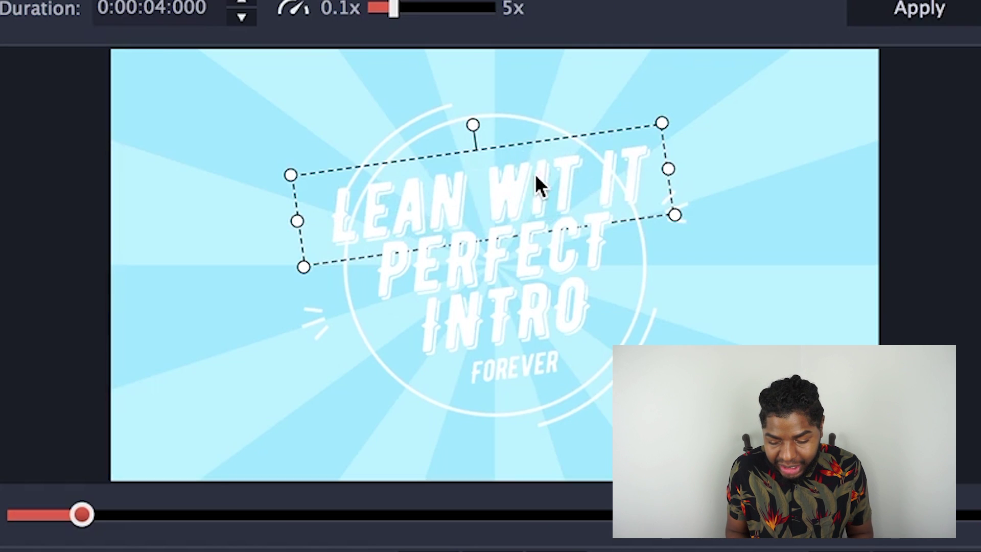
pyautogui.doubleClick(772, 140)
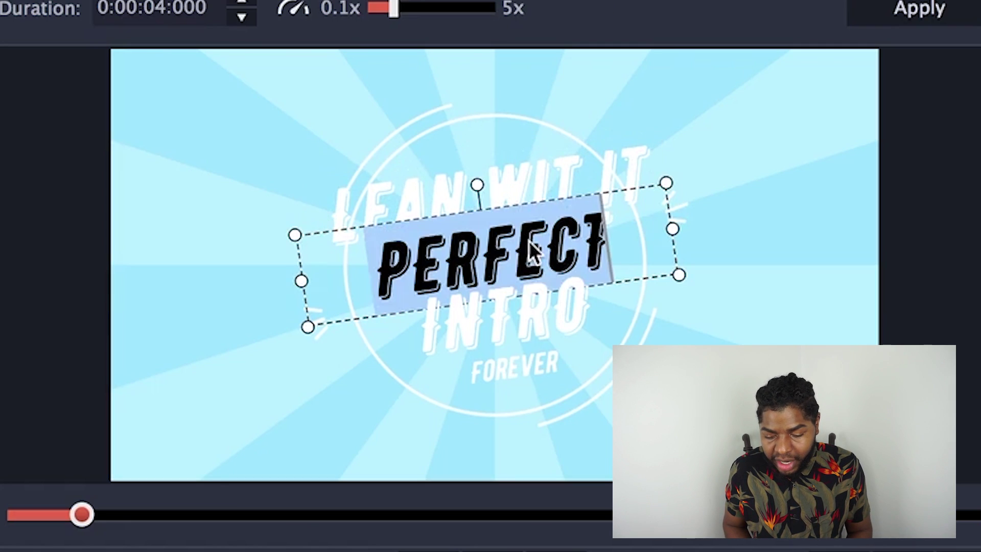
pyautogui.press('BackSpace')
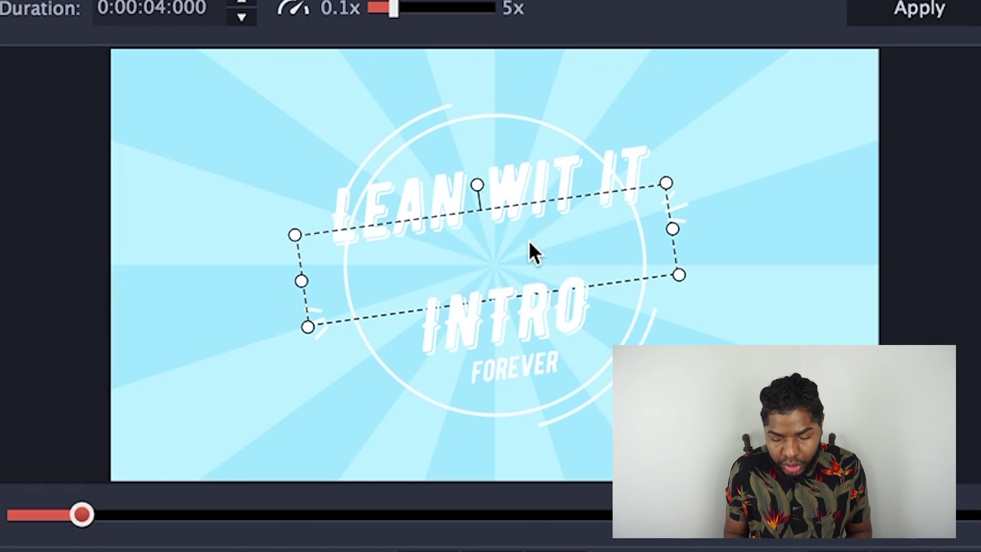
pyautogui.write('ROCK')
pyautogui.click(526, 320)
pyautogui.doubleClick(526, 320)
pyautogui.write('WIT IT')
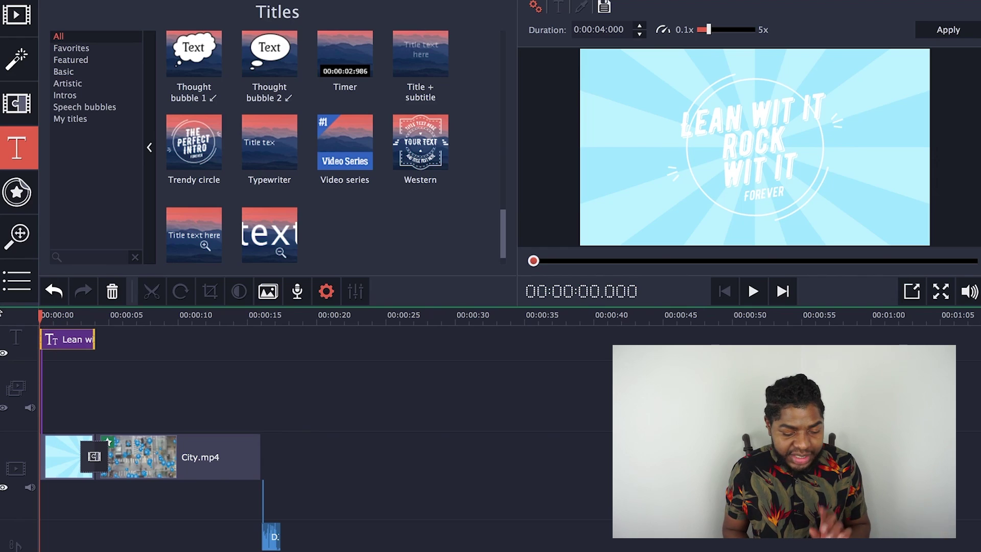
# - Play back the edited title from the start of the timeline into the City clip
pyautogui.press('space')
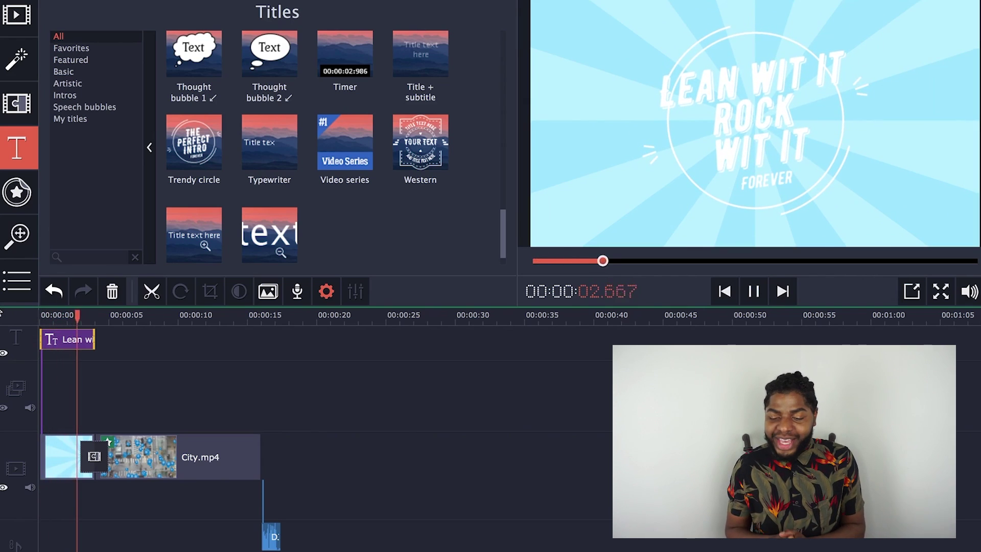
pyautogui.press('space')
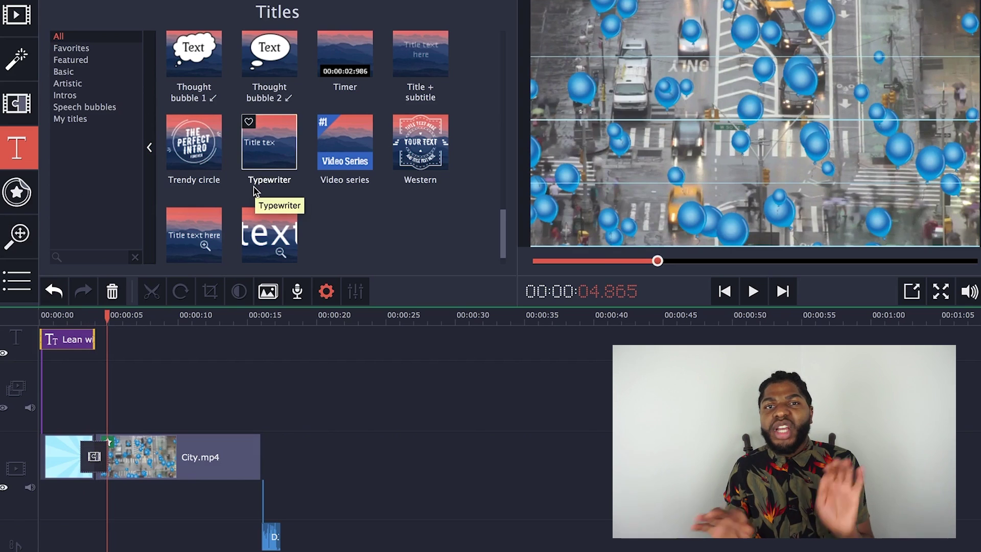
pyautogui.moveTo(91, 339)
pyautogui.mouseDown()
pyautogui.moveTo(499, 338)
pyautogui.moveTo(95, 339)
pyautogui.mouseUp()
# - Preview the Thought bubble 2 ↙ and Studio titles
pyautogui.scroll(2, 307, 128)
pyautogui.click(269, 98)
pyautogui.scroll(2, 395, 161)
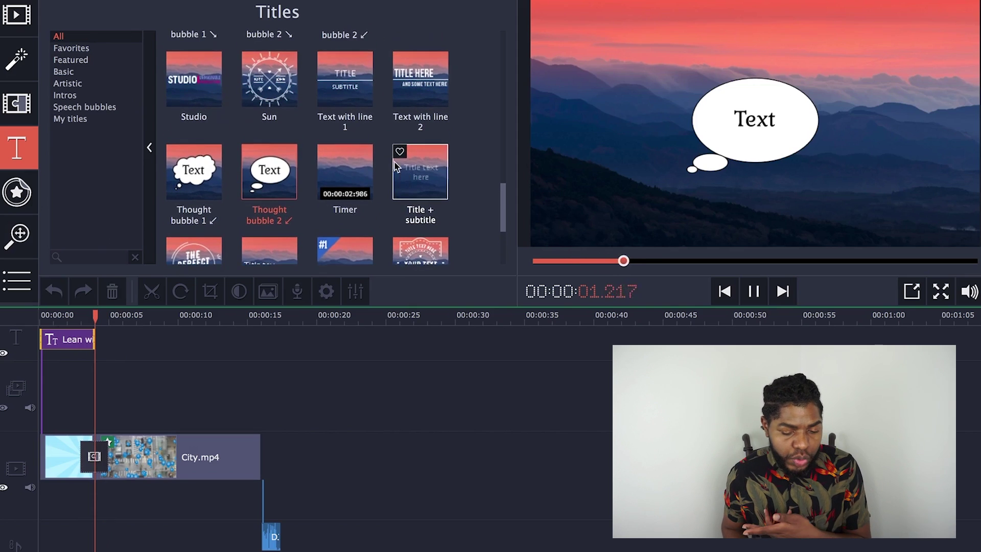
pyautogui.click(188, 71)
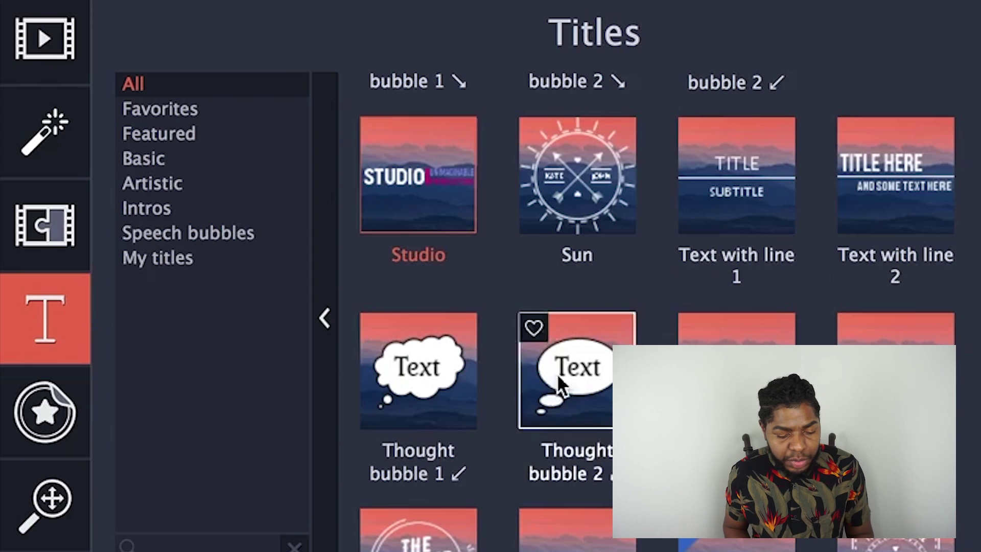
# - Browse the sticker collection from the emoji through the Airplane, Bang! and Bow tie stickers
pyautogui.click(43, 415)
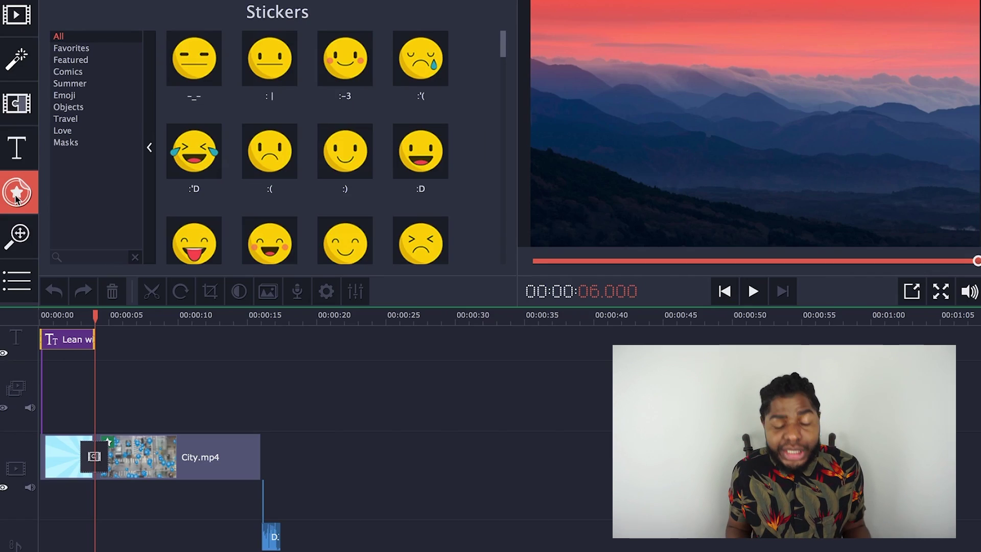
pyautogui.scroll(-8, 346, 162)
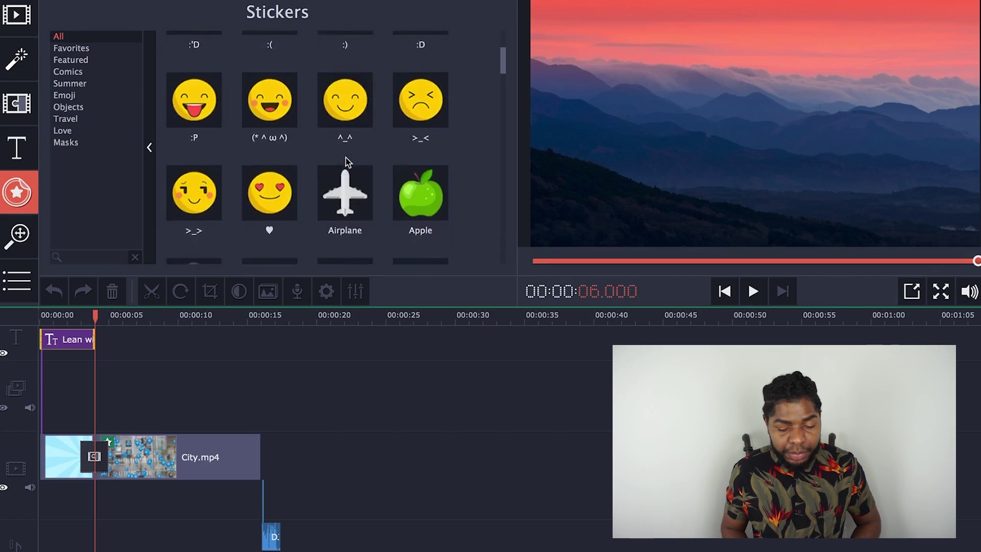
pyautogui.scroll(2, 345, 161)
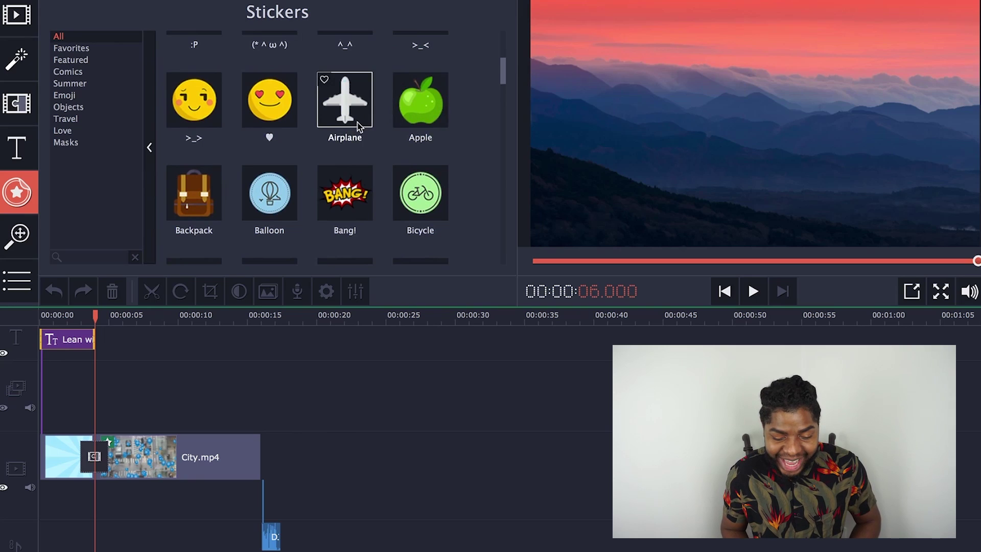
pyautogui.scroll(-2, 357, 128)
pyautogui.scroll(1, 359, 143)
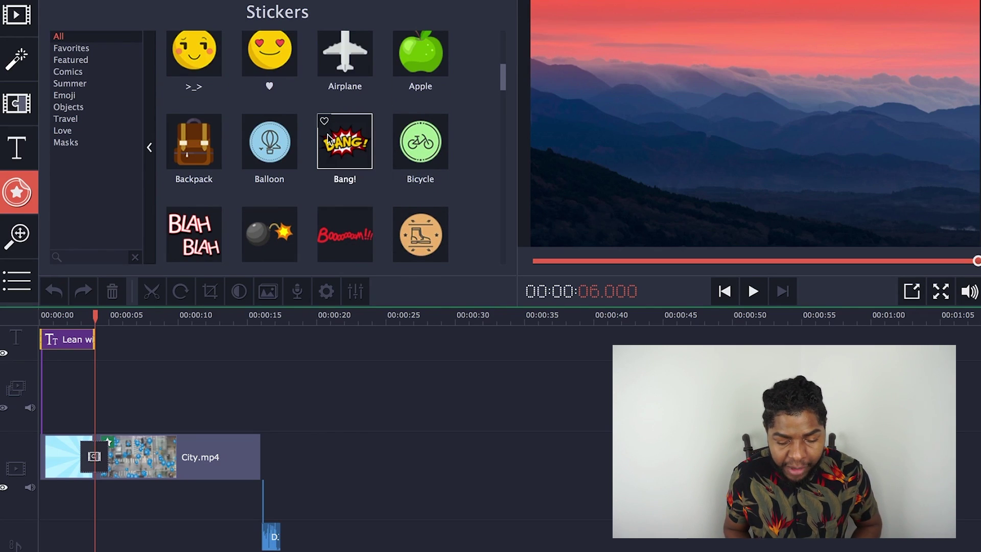
pyautogui.scroll(-3, 333, 158)
pyautogui.scroll(1, 331, 156)
pyautogui.scroll(-1, 330, 169)
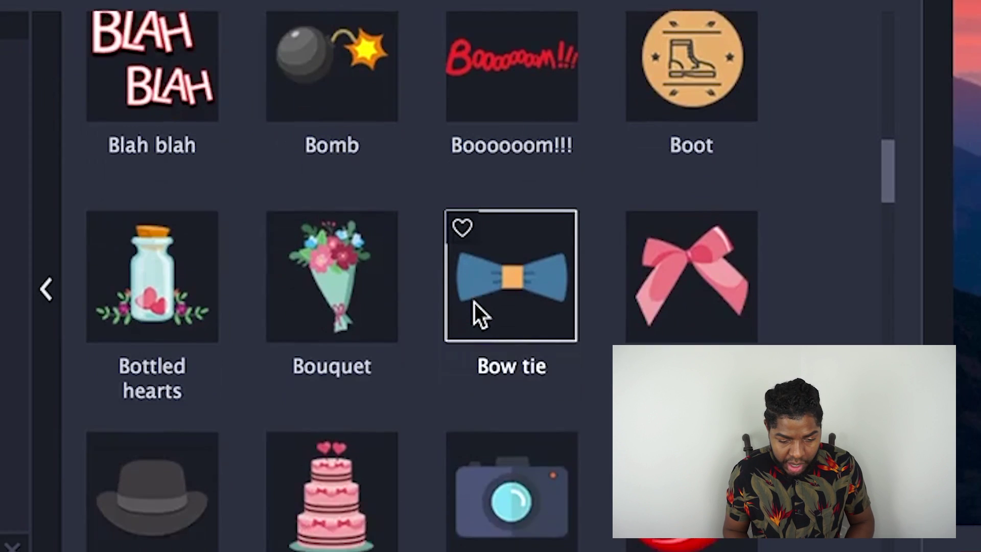
pyautogui.scroll(2, 474, 303)
# - Place the Blah blah sticker at the start of the title track and move it to the frame's lower-left area, beside the title text
pyautogui.moveTo(184, 164); pyautogui.dragTo(177, 176)
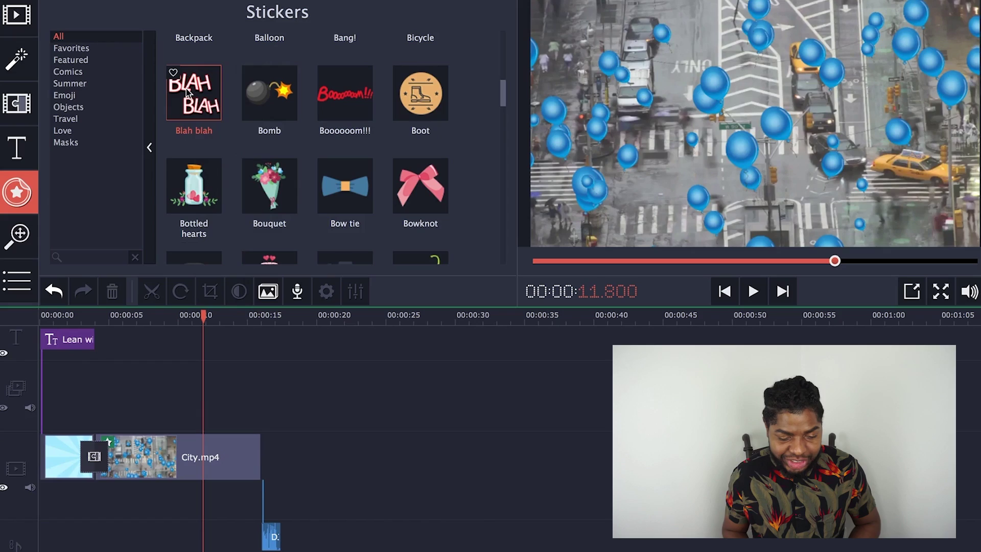
pyautogui.moveTo(186, 97); pyautogui.dragTo(41, 352)
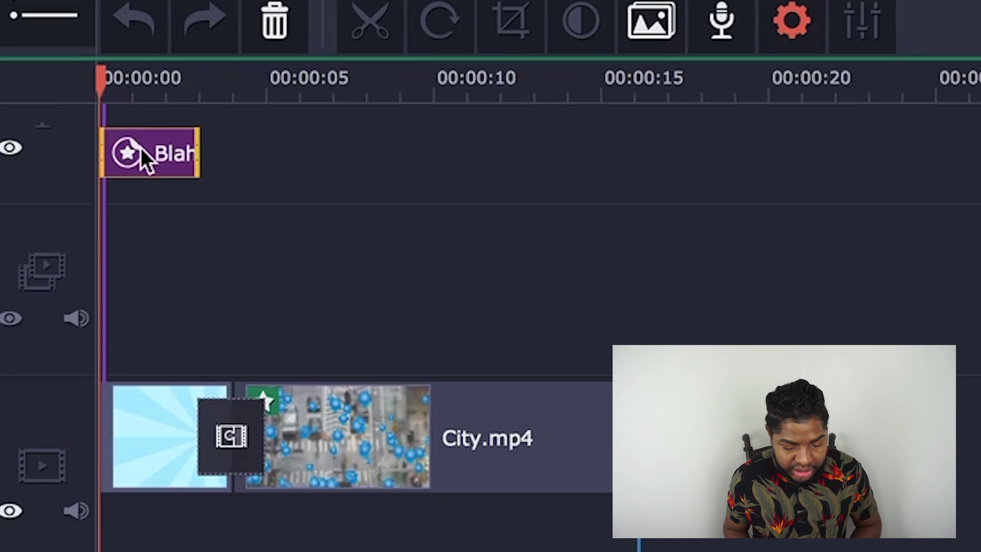
pyautogui.moveTo(170, 158); pyautogui.dragTo(212, 135)
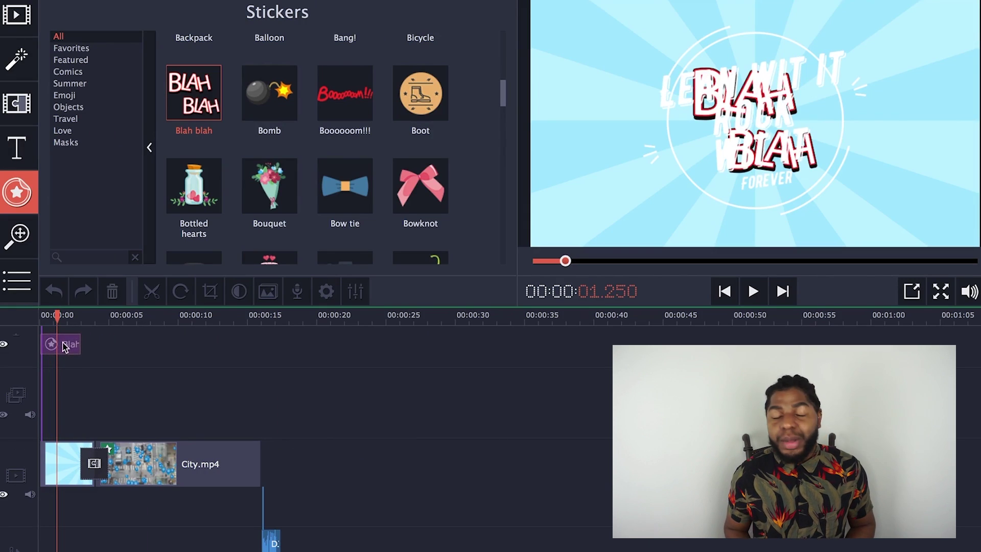
pyautogui.doubleClick(62, 354)
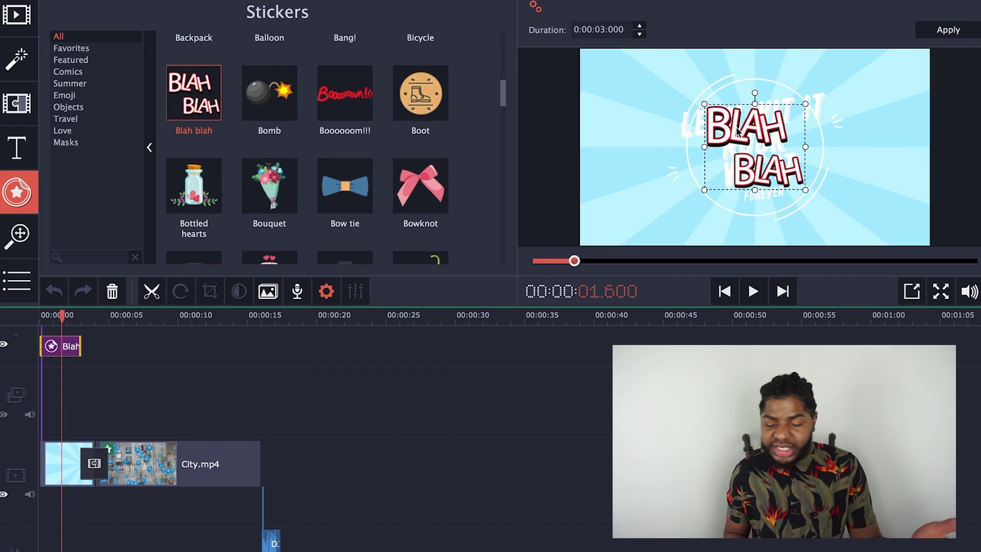
pyautogui.moveTo(784, 135); pyautogui.dragTo(676, 182)
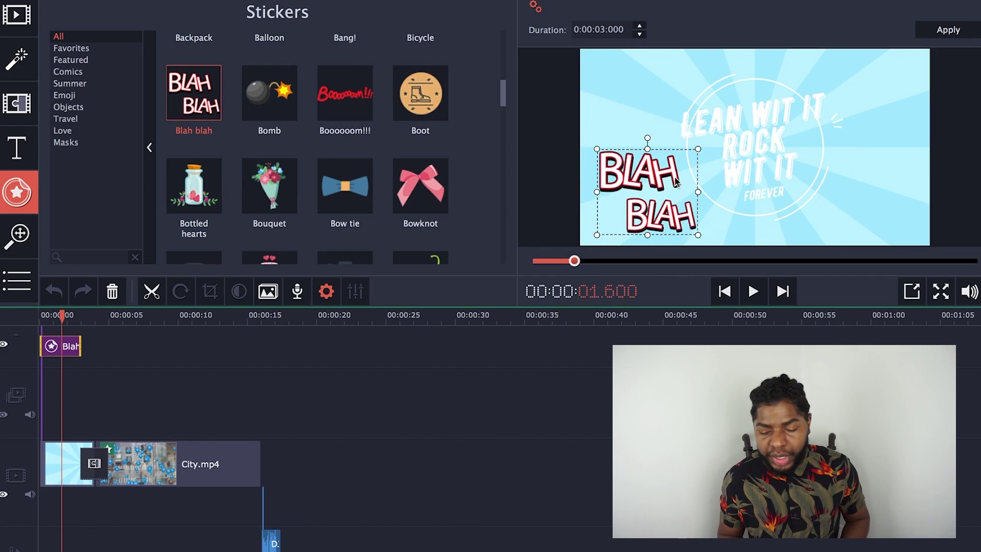
# - Shrink the Blah blah sticker and reposition it beside the title text in the frame
pyautogui.moveTo(696, 224); pyautogui.dragTo(694, 161)
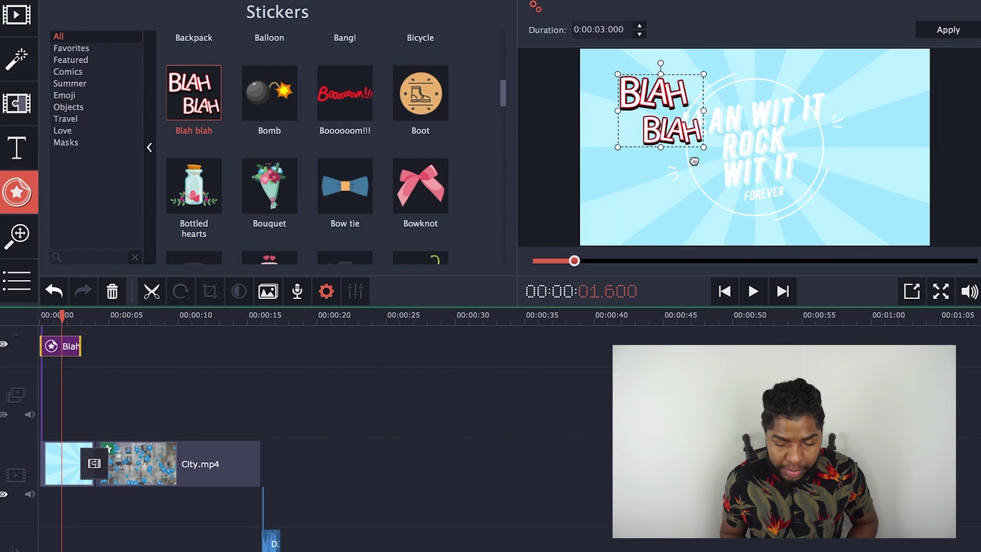
pyautogui.moveTo(683, 125); pyautogui.dragTo(659, 156)
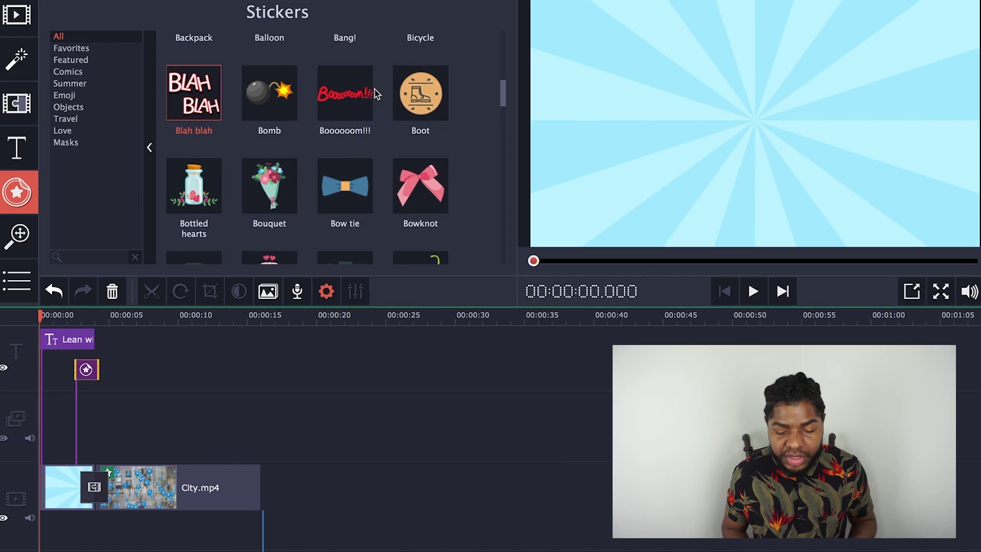
# - Browse the sticker collection through the heart and Huh?! stickers, and open the Pan and Zoom tool
pyautogui.scroll(-5, 377, 94)
pyautogui.scroll(-8, 377, 93)
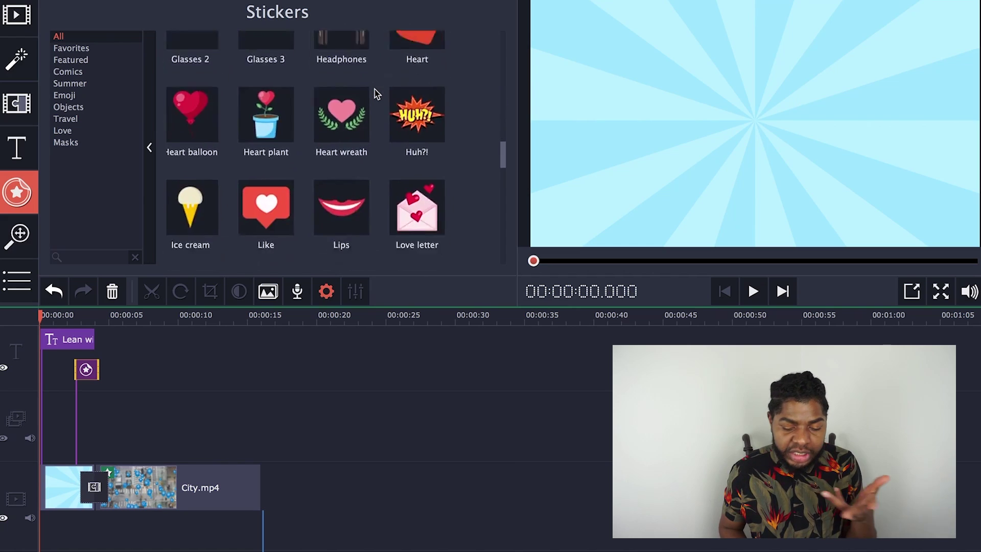
pyautogui.scroll(3, 377, 94)
pyautogui.scroll(2, 214, 191)
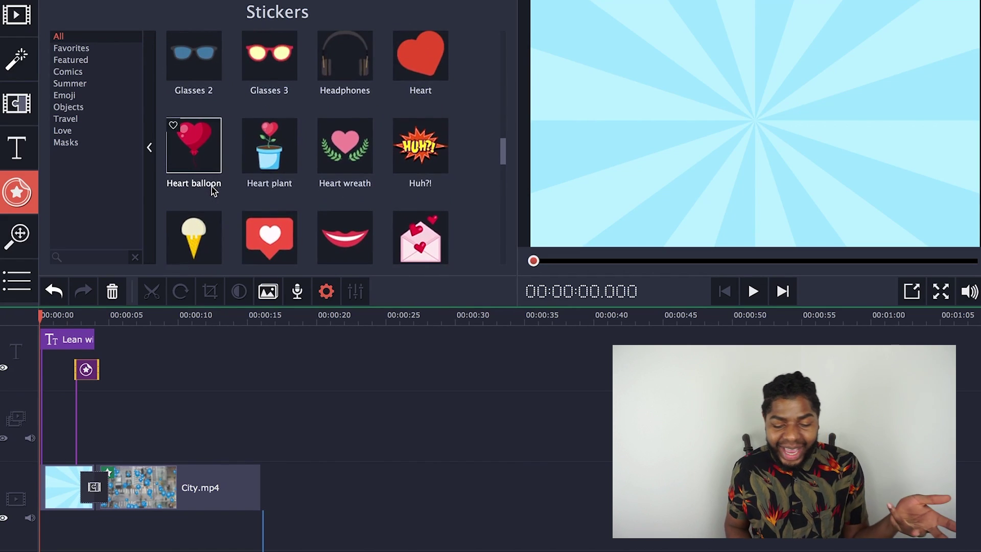
pyautogui.scroll(2, 353, 154)
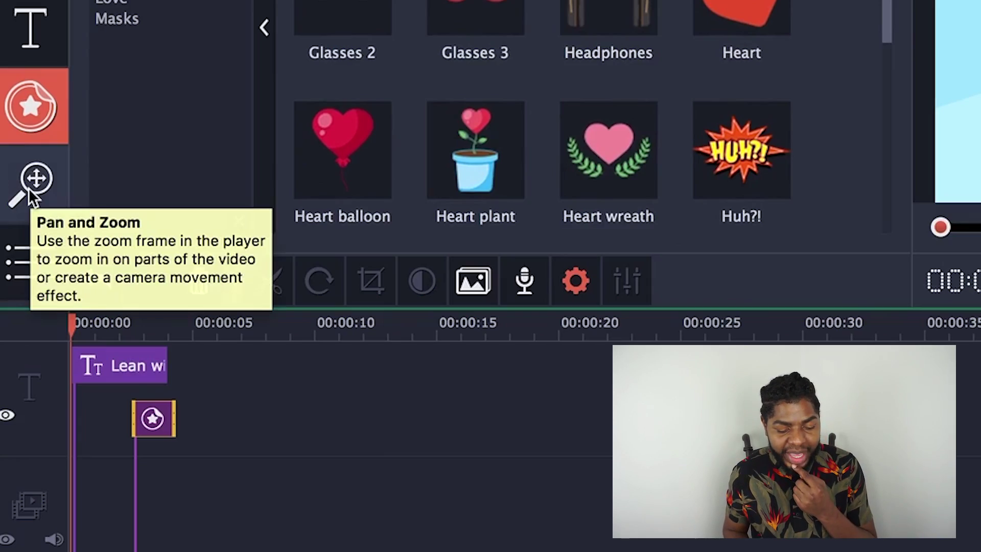
pyautogui.click(28, 188)
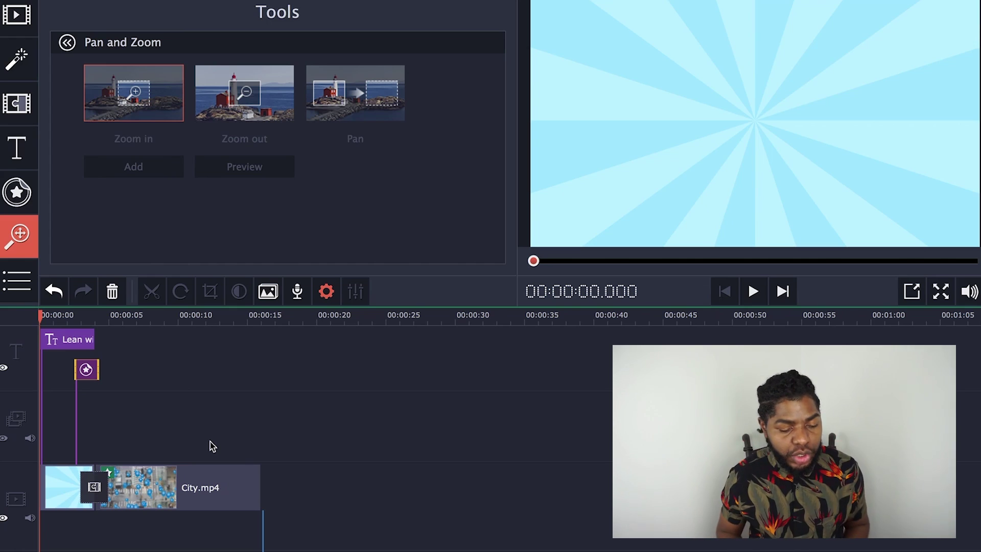
# - Place the Clouds sample video after the City clip on the timeline and play it back
pyautogui.click(16, 17)
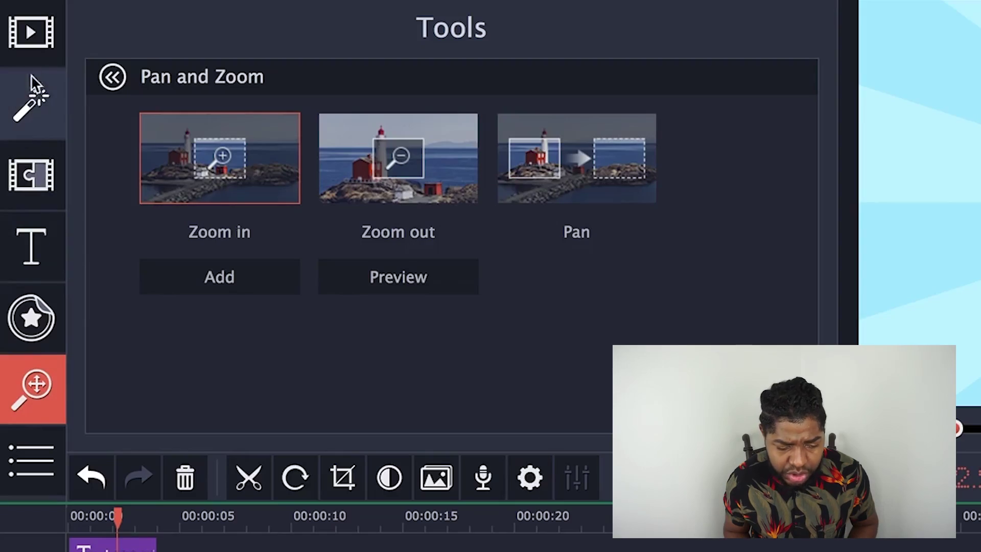
pyautogui.click(31, 32)
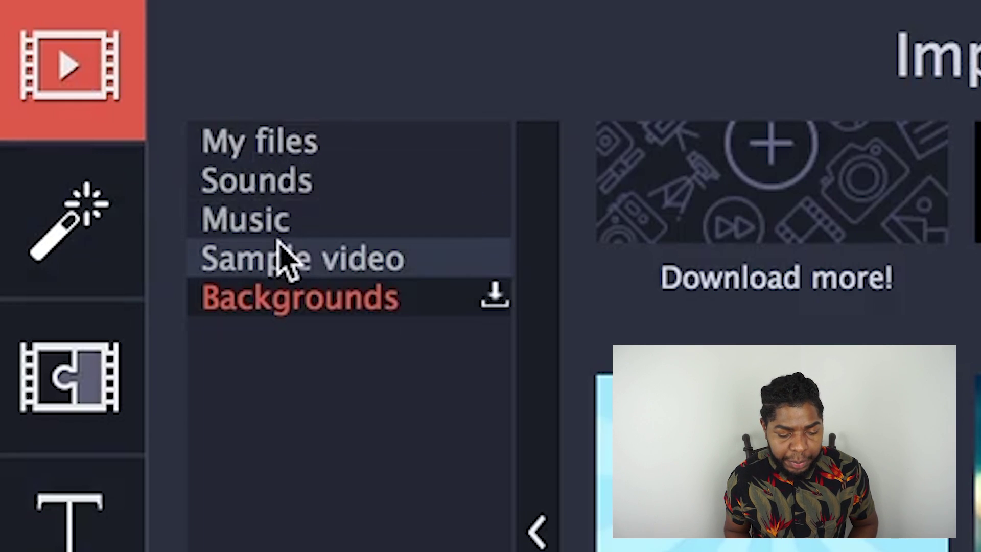
pyautogui.click(127, 116)
pyautogui.scroll(-3, 310, 185)
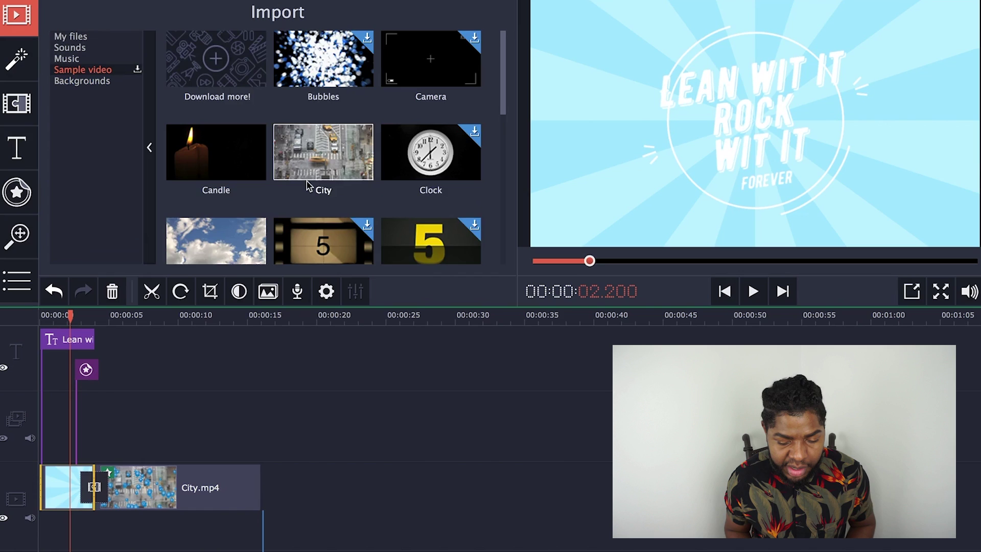
pyautogui.scroll(-5, 310, 185)
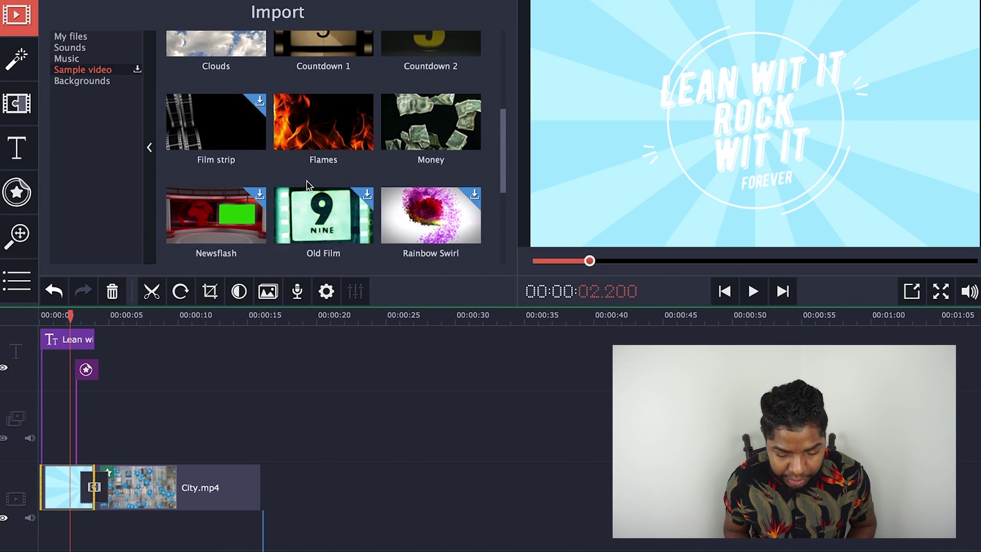
pyautogui.scroll(5, 309, 185)
pyautogui.moveTo(216, 190); pyautogui.dragTo(297, 327)
pyautogui.click(278, 319)
pyautogui.press('space')
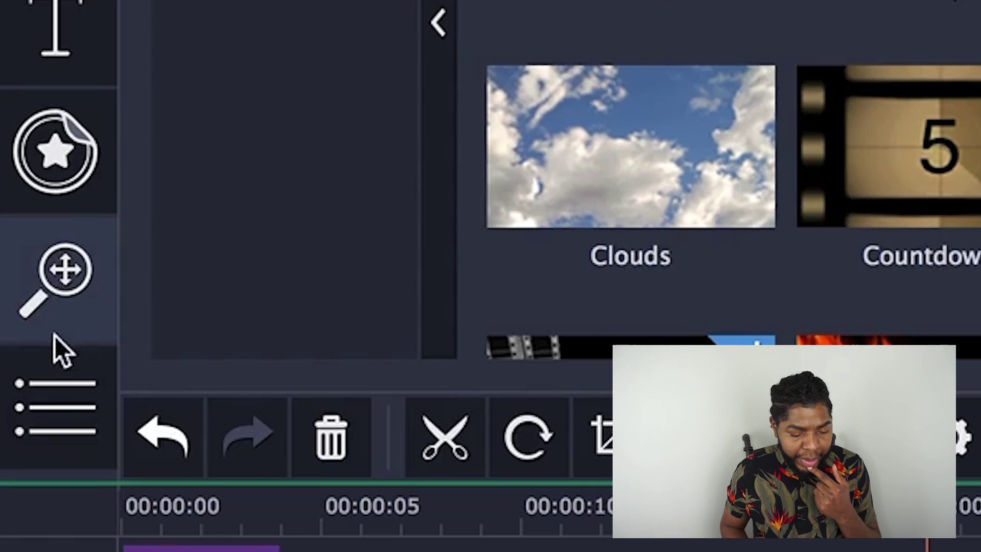
# - Add a Zoom in effect to the Clouds clip and extend it to the end of the clip
pyautogui.click(14, 252)
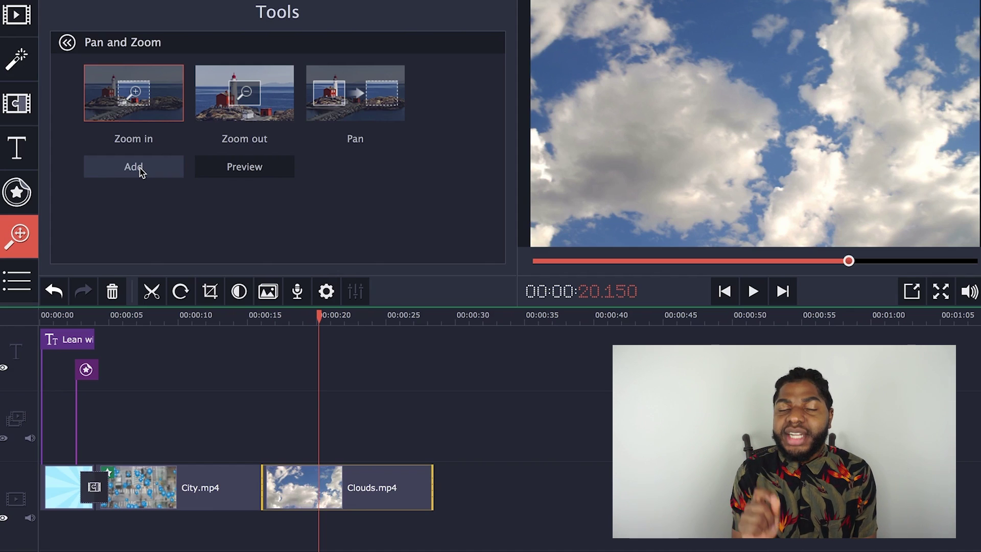
pyautogui.click(152, 169)
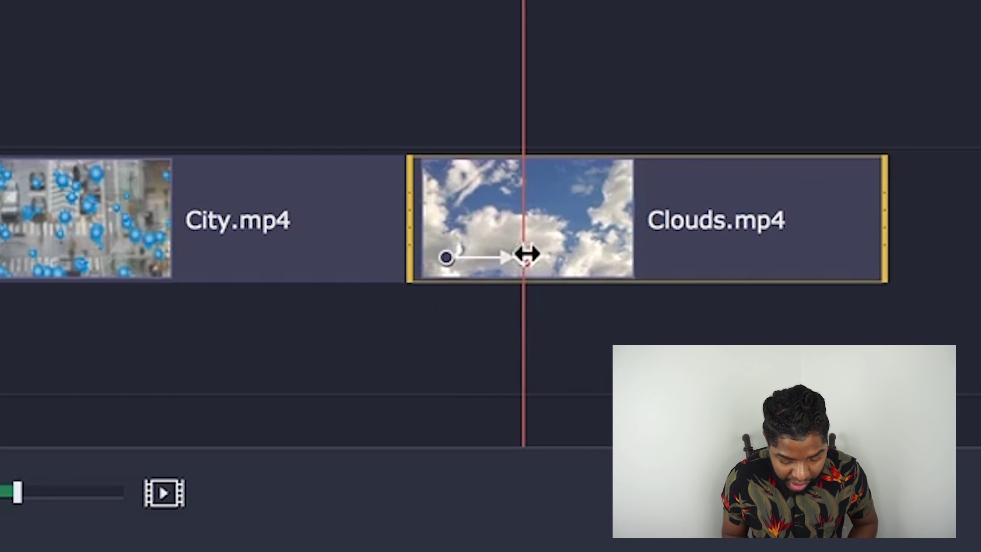
pyautogui.moveTo(527, 254); pyautogui.dragTo(777, 263)
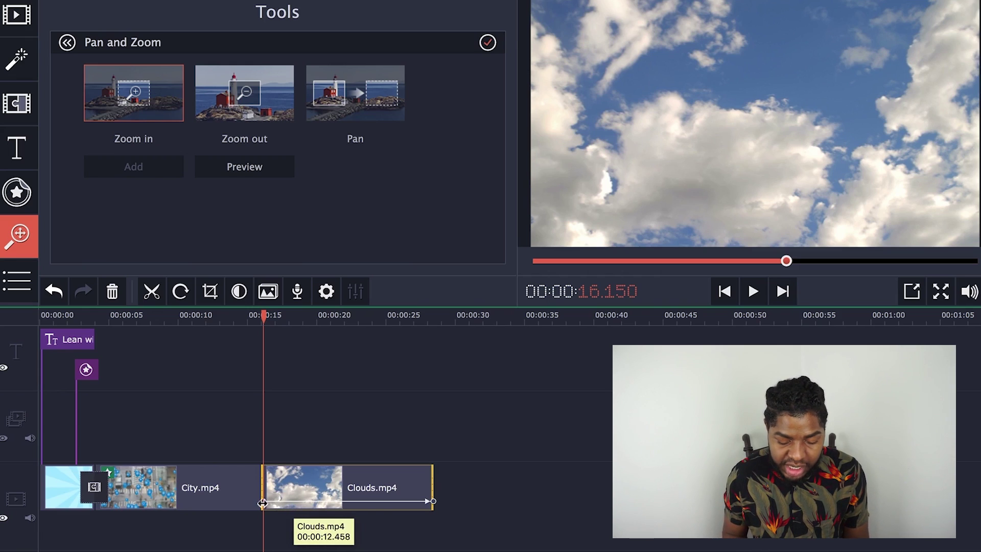
# - Shrink the ending zoom frame of the Clouds clip's effect and return the playhead to the start of that clip
pyautogui.click(262, 501)
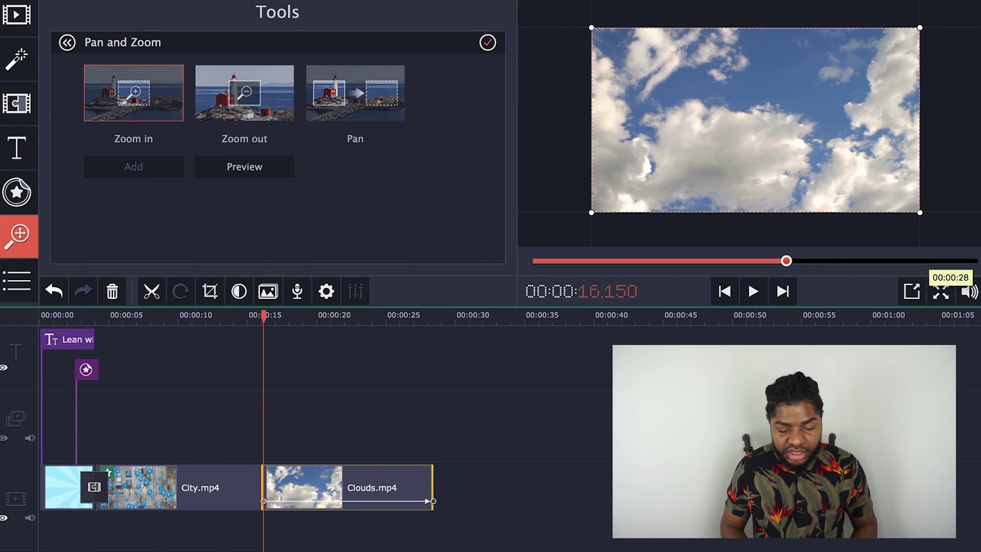
pyautogui.click(430, 501)
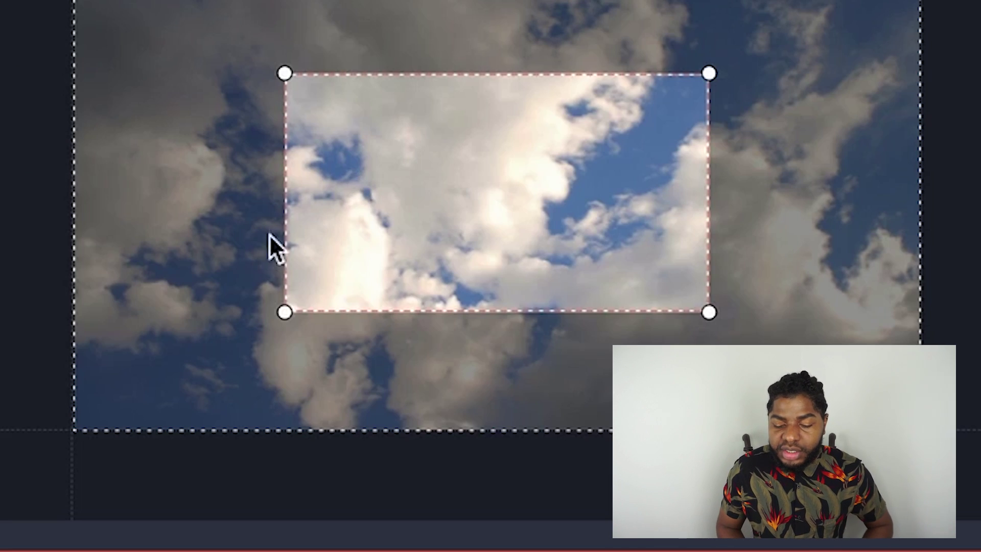
pyautogui.moveTo(287, 313); pyautogui.dragTo(595, 173)
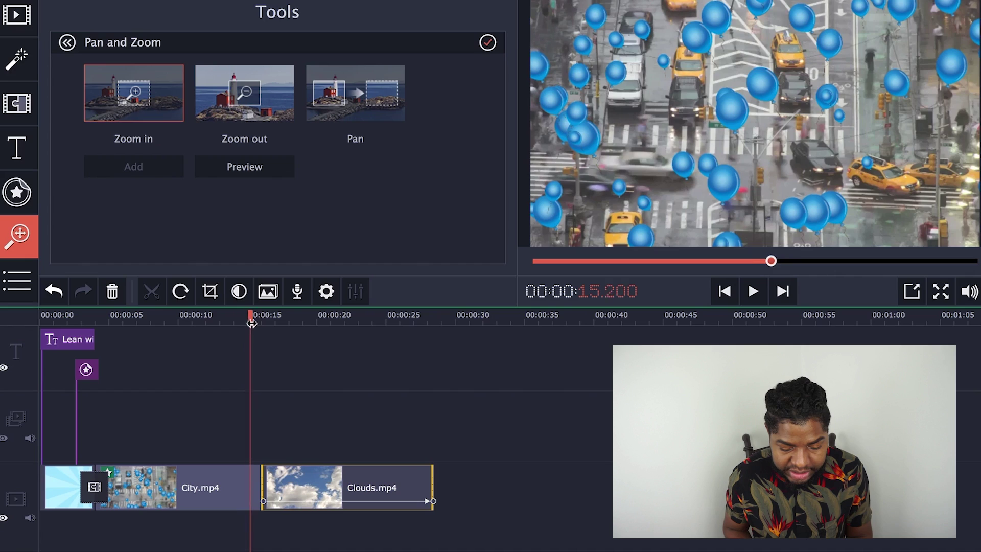
pyautogui.moveTo(248, 320); pyautogui.dragTo(262, 320)
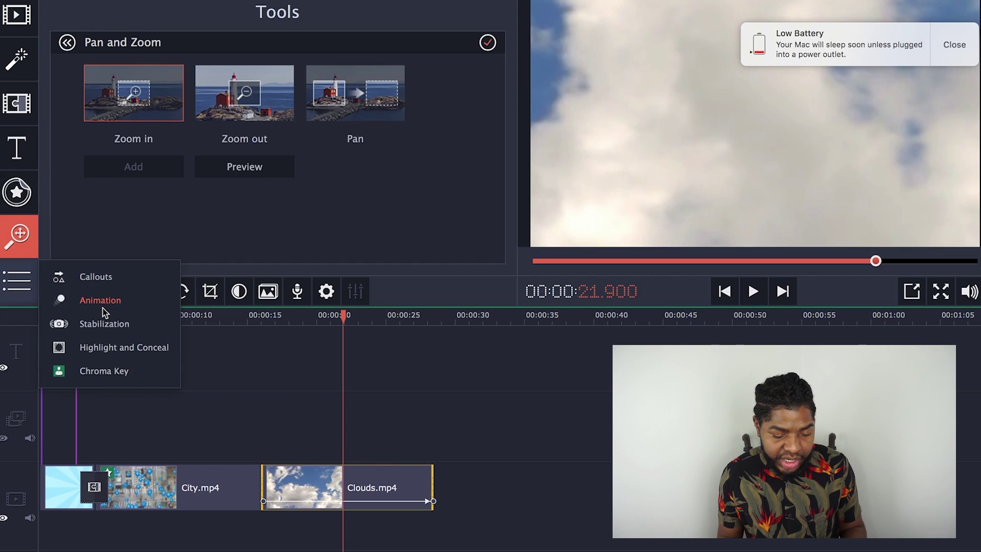
# - Open the Callouts collection and preview the Animated arrow, Animated checkmark, Animated oval and Green arrow callouts
pyautogui.click(9, 292)
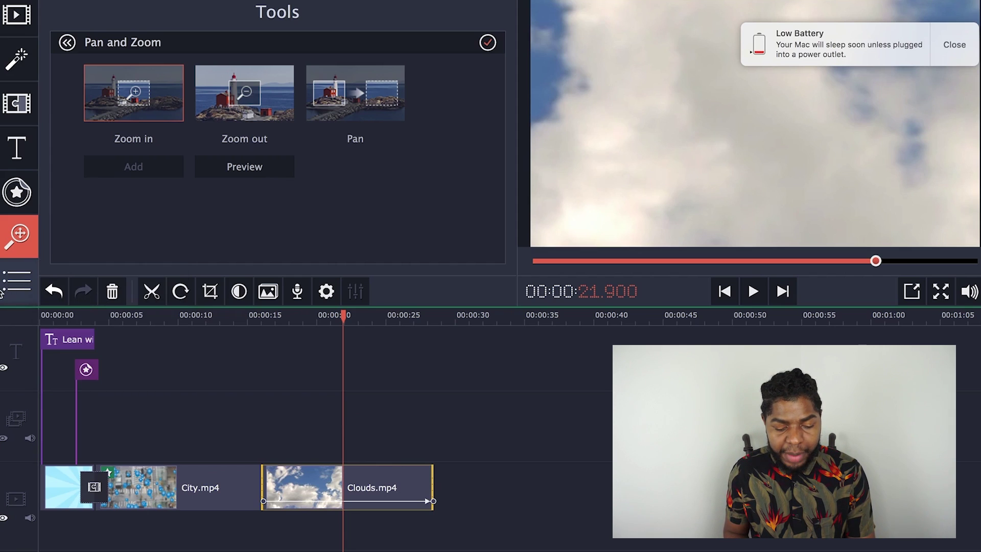
pyautogui.click(9, 289)
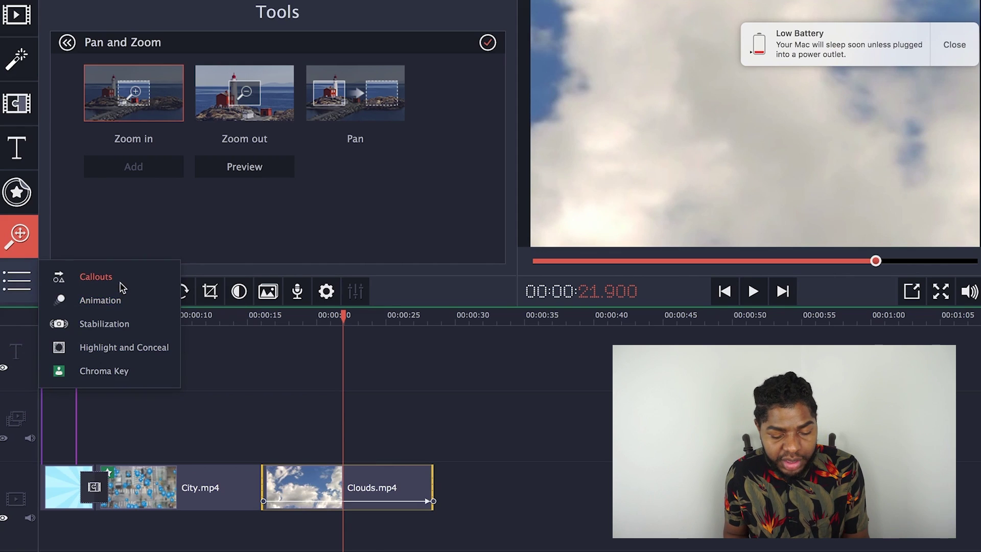
pyautogui.click(95, 276)
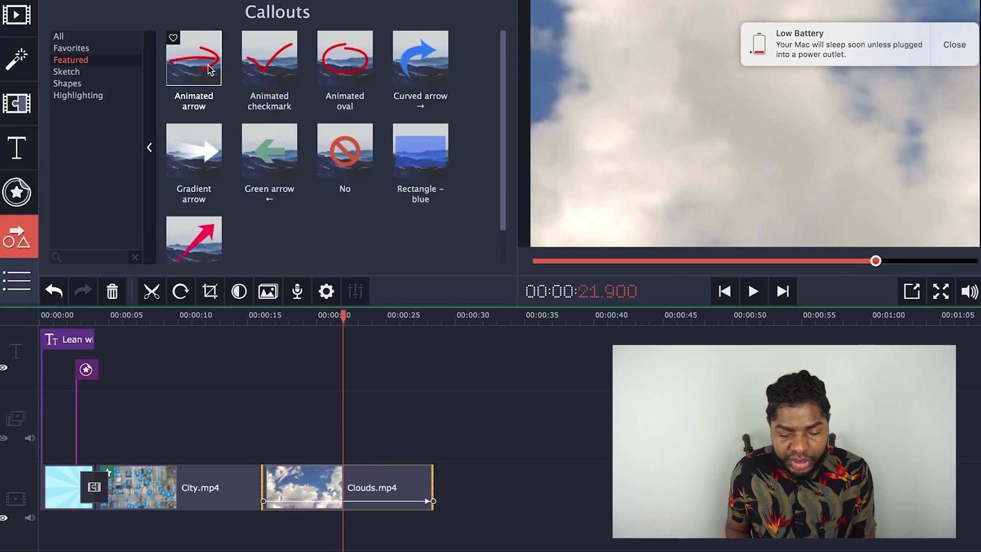
pyautogui.click(210, 70)
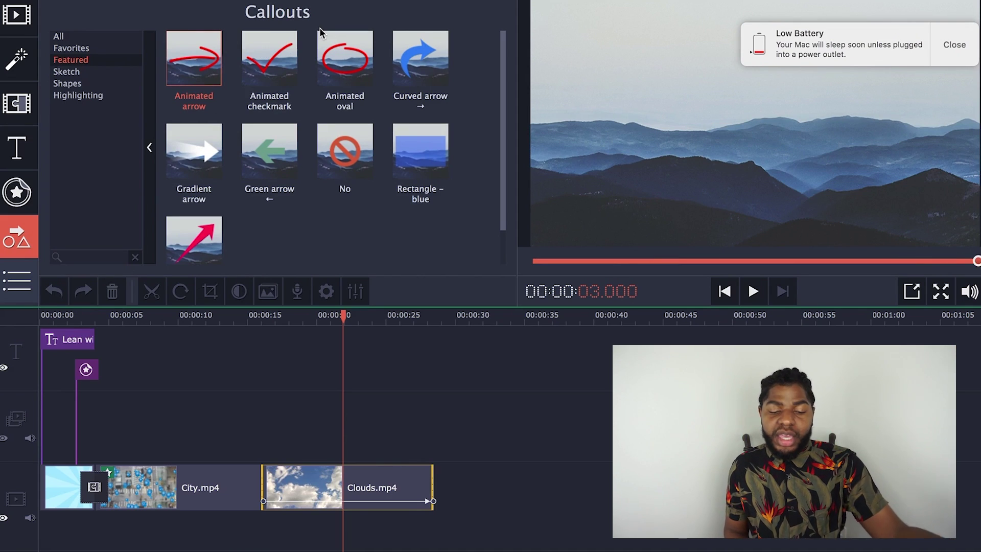
pyautogui.click(280, 49)
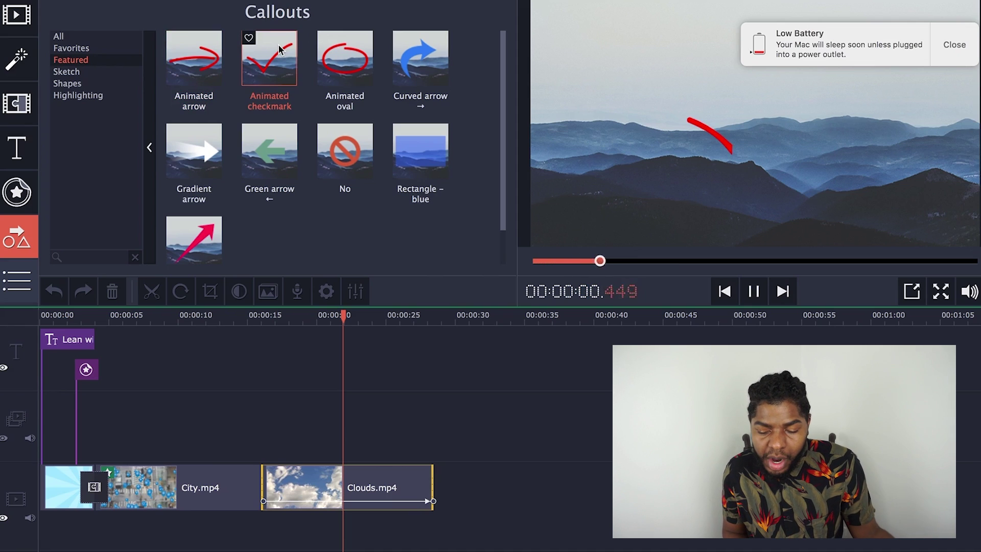
pyautogui.click(333, 43)
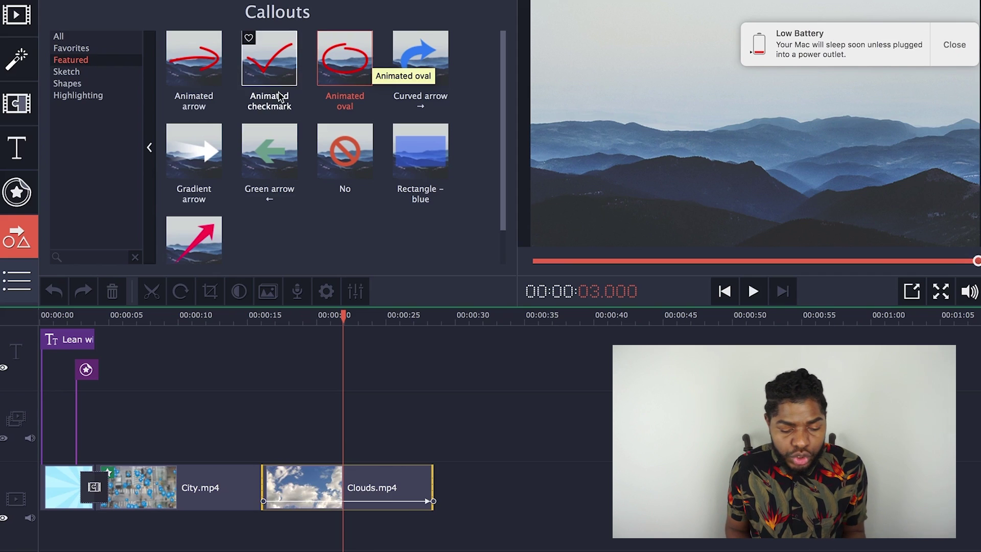
pyautogui.click(269, 151)
# - View the Stabilization tool and the Animation tool
pyautogui.click(17, 280)
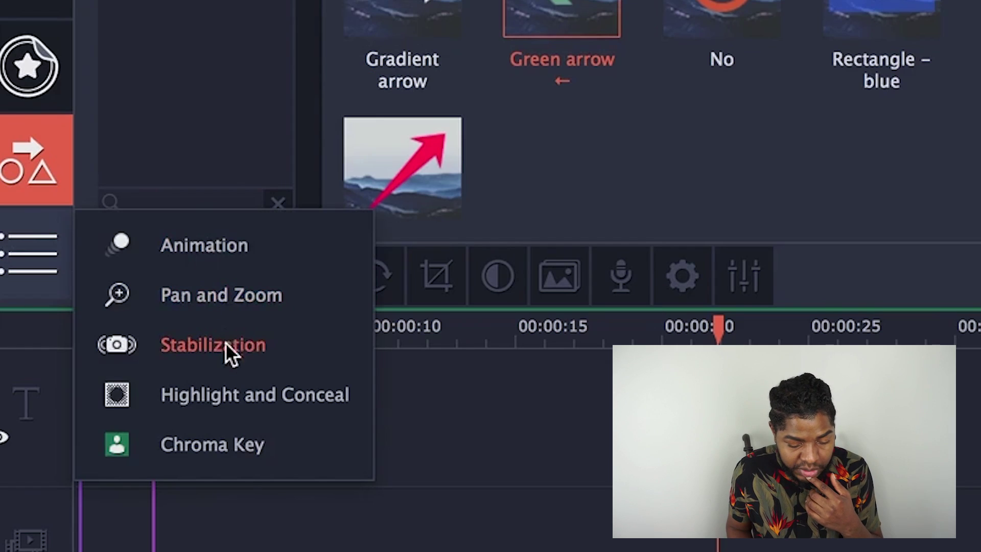
pyautogui.click(226, 344)
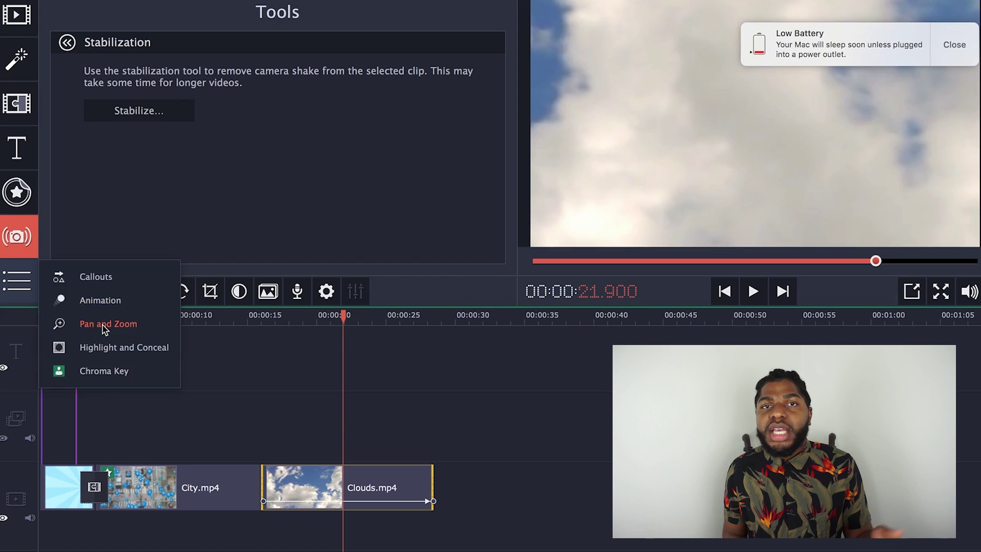
pyautogui.click(100, 300)
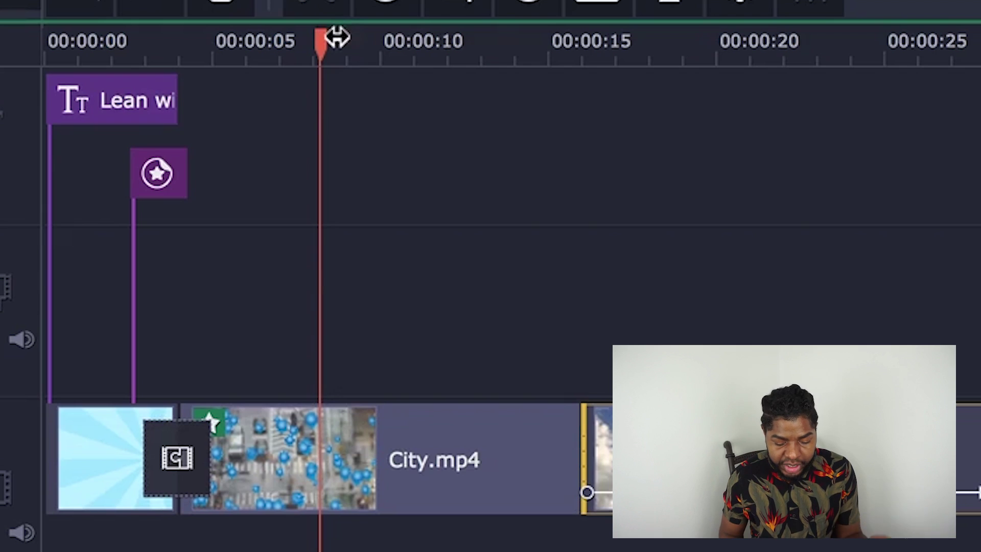
# - Split the City clip at 7.750 seconds
pyautogui.moveTo(160, 312); pyautogui.dragTo(137, 314)
pyautogui.moveTo(281, 41); pyautogui.dragTo(308, 43)
pyautogui.click(308, 461)
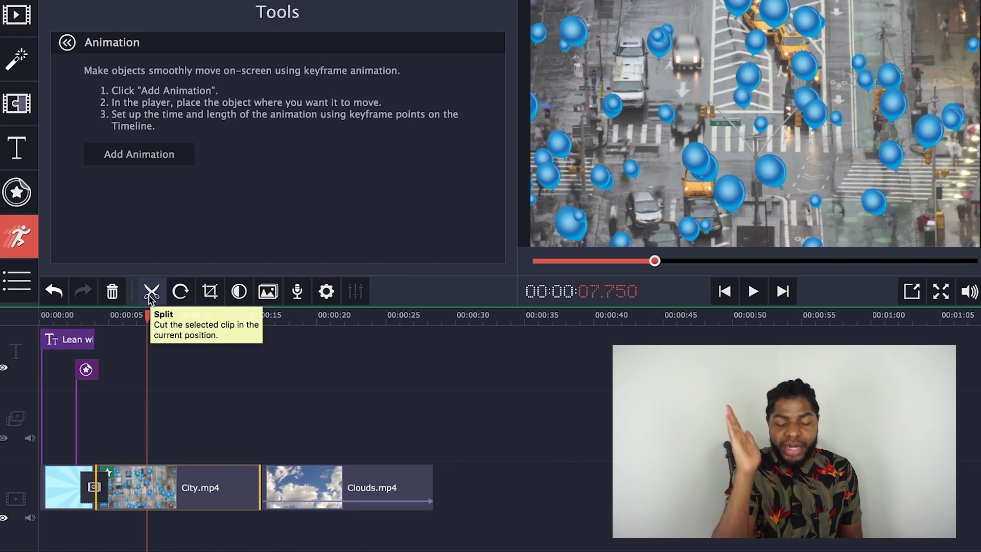
pyautogui.click(151, 294)
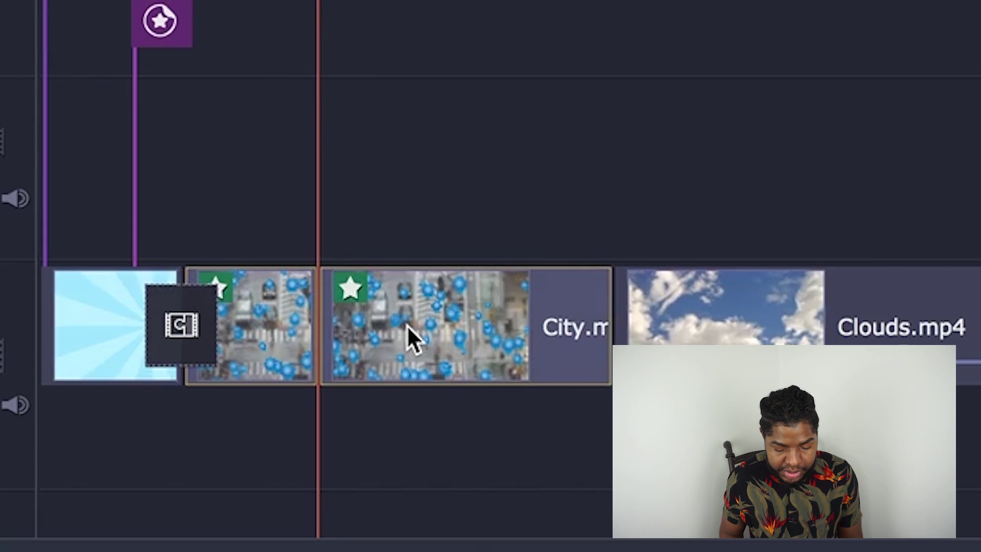
# - Split the second part of the City clip again at 9.300 seconds
pyautogui.click(181, 493)
pyautogui.click(178, 316)
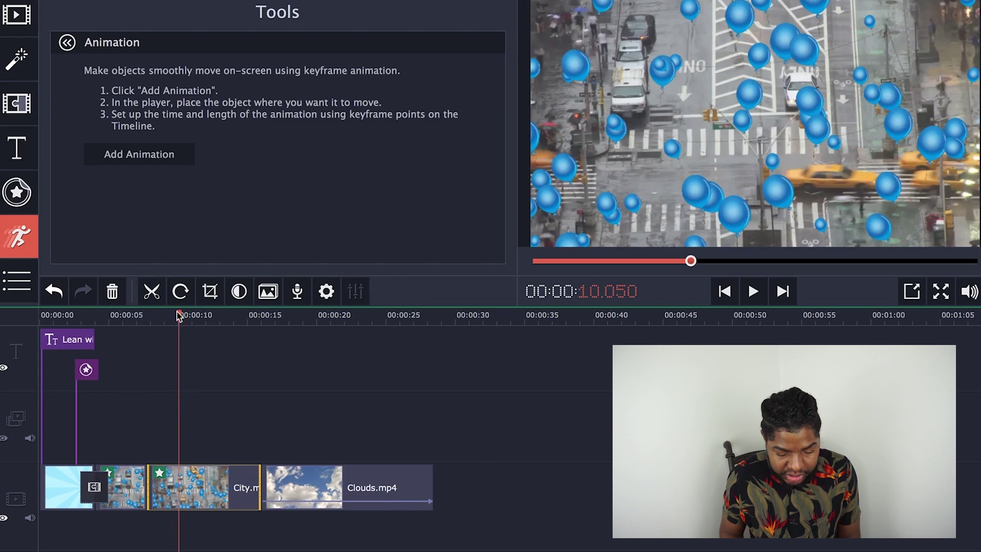
pyautogui.moveTo(175, 313); pyautogui.dragTo(168, 308)
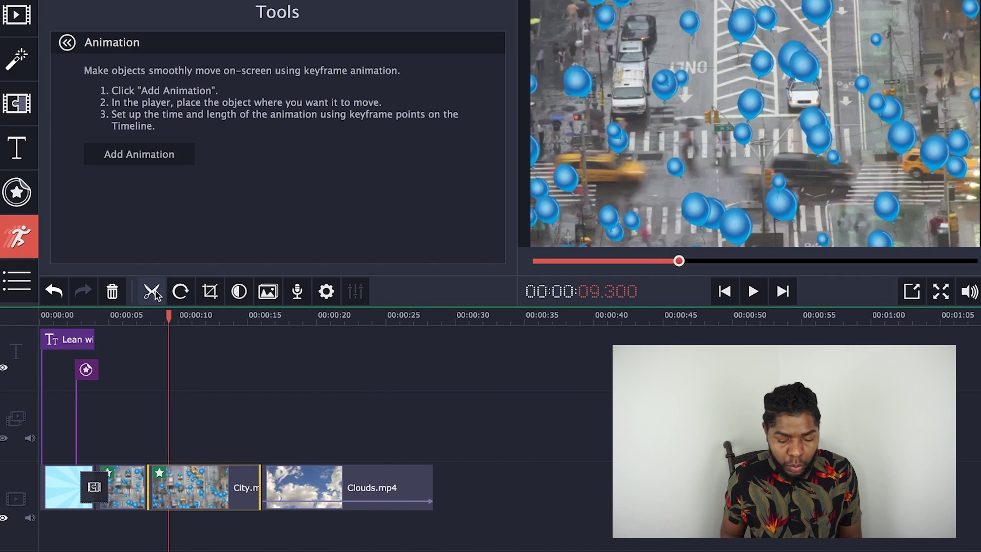
pyautogui.click(154, 295)
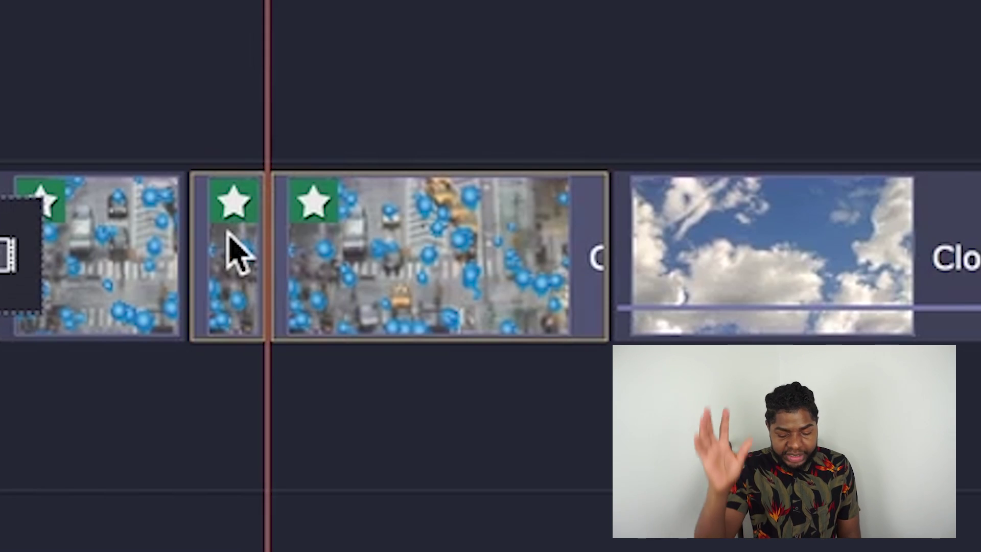
# - Crop the short middle City piece with a small frame placed over the yellow taxi and black car in the lower part of the image
pyautogui.click(155, 481)
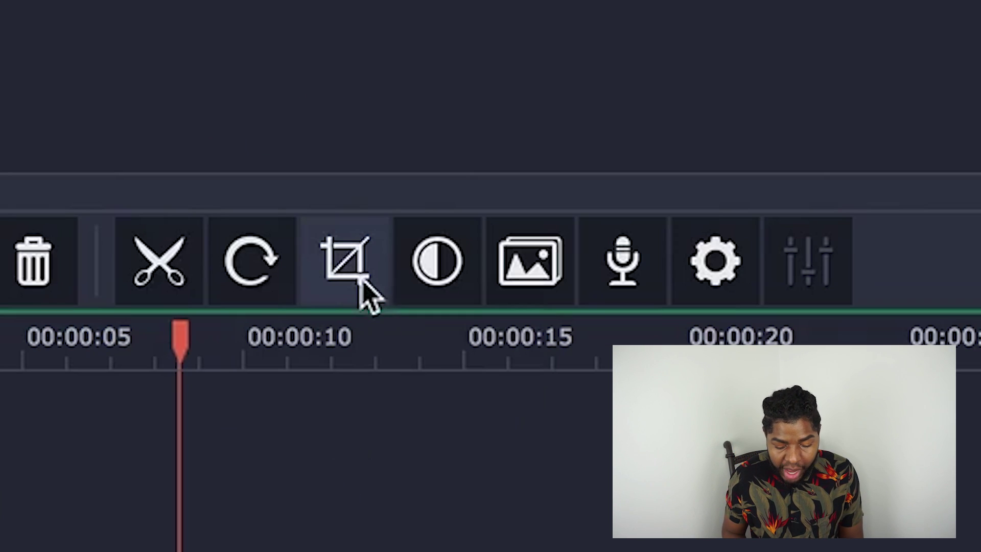
pyautogui.click(361, 281)
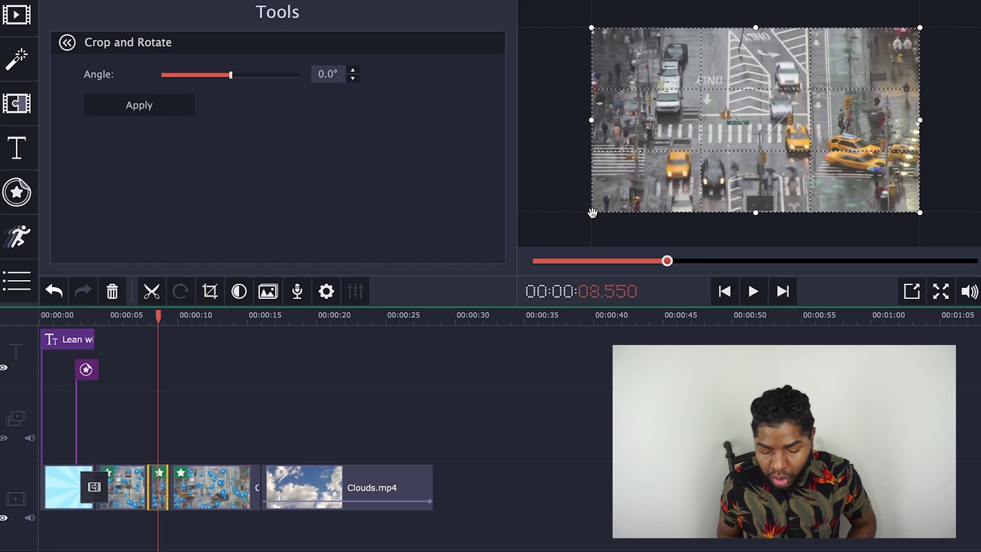
pyautogui.moveTo(593, 213); pyautogui.dragTo(789, 99)
pyautogui.moveTo(880, 67); pyautogui.dragTo(876, 89)
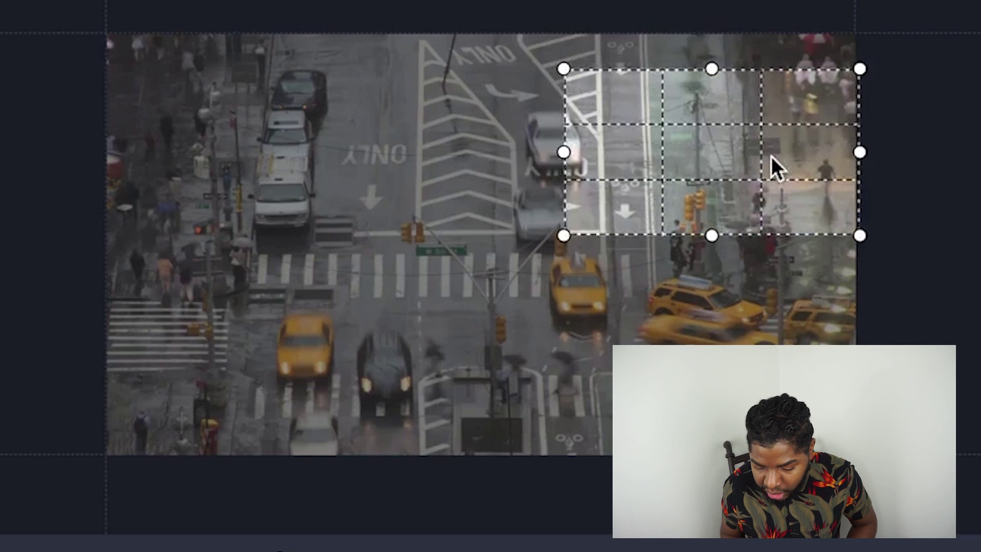
pyautogui.moveTo(754, 176); pyautogui.dragTo(439, 349)
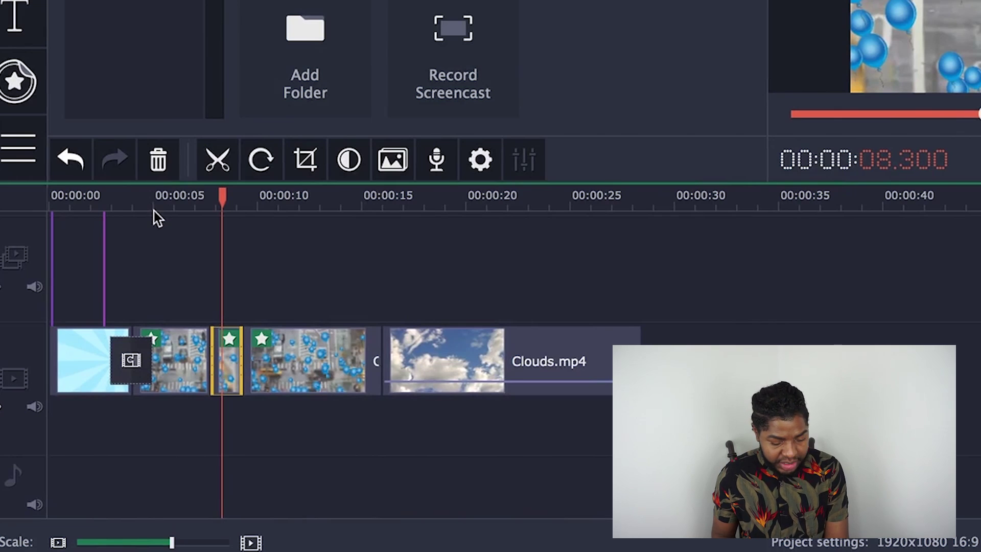
# - Play back the split City clip from shortly before its cropped middle piece
pyautogui.click(154, 207)
pyautogui.click(185, 206)
pyautogui.press('space')
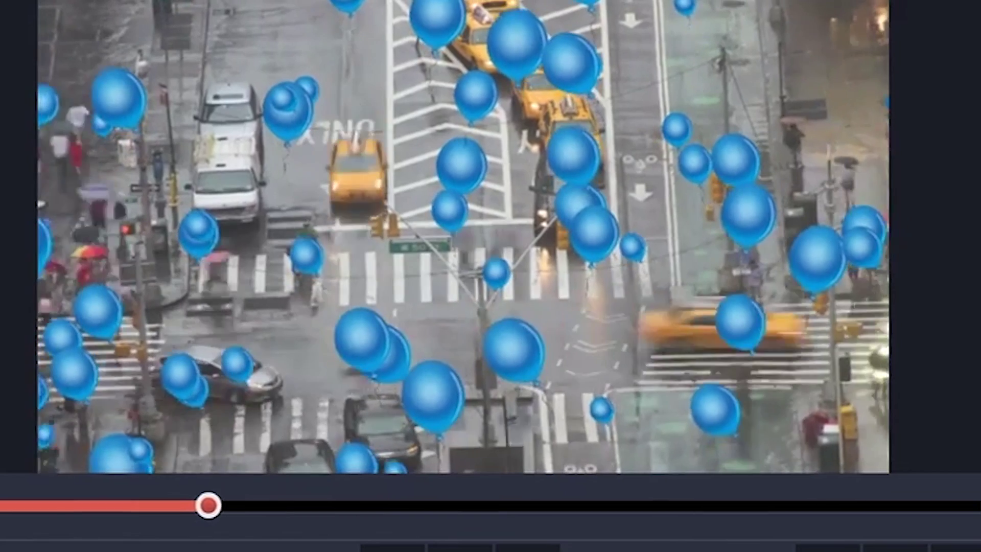